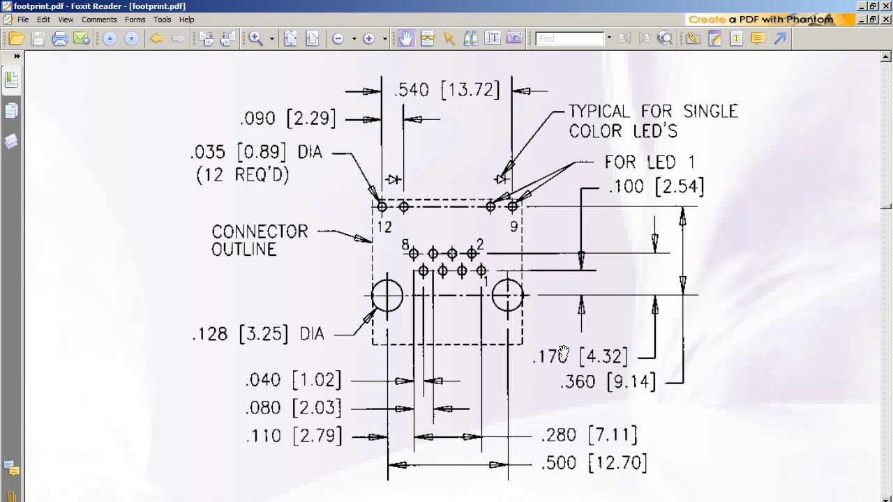
- Examine the PCB layout drawing of the connector in footprint.pdf, including its hole diameters and spacing dimensions
left_click_drag(546, 310, 545, 299)
scroll(459, 279, "down", 2, "ctrl")
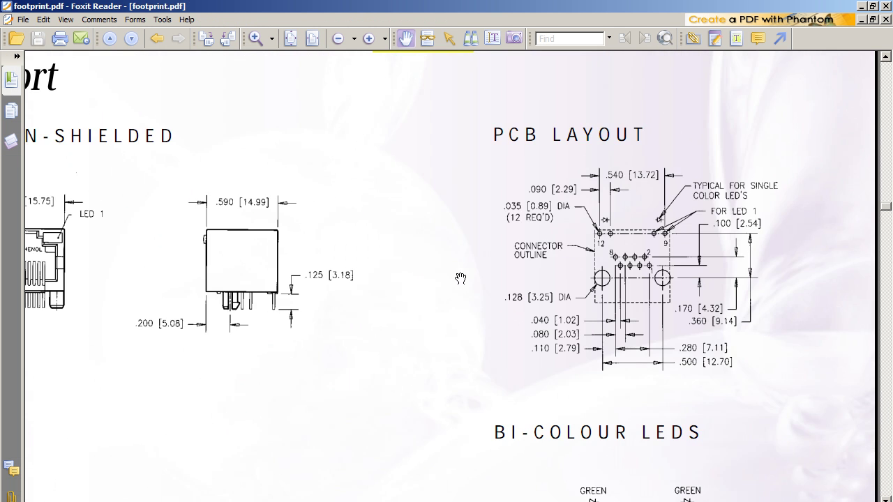
mouse_move(458, 279)
left_mouse_down()
mouse_move(716, 281)
mouse_move(440, 261)
left_mouse_up()
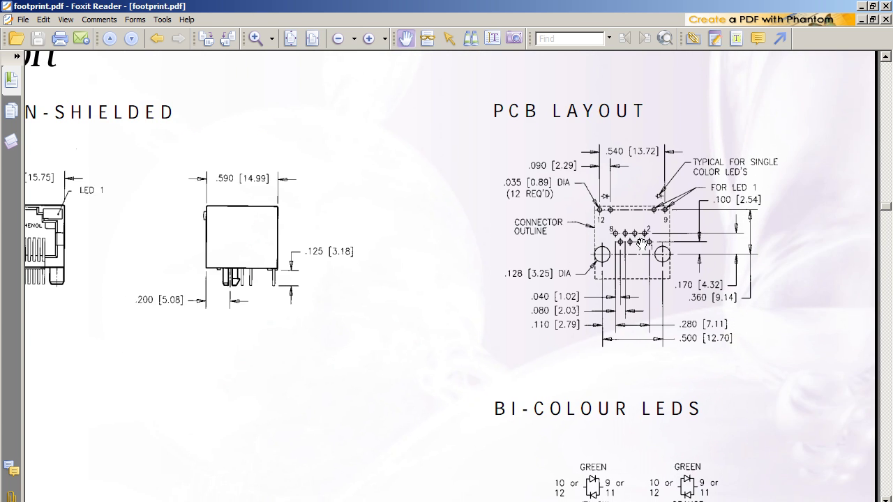
scroll(640, 244, "up", 1, "ctrl")
left_click_drag(658, 345, 544, 255)
scroll(544, 255, "up", 1, "ctrl")
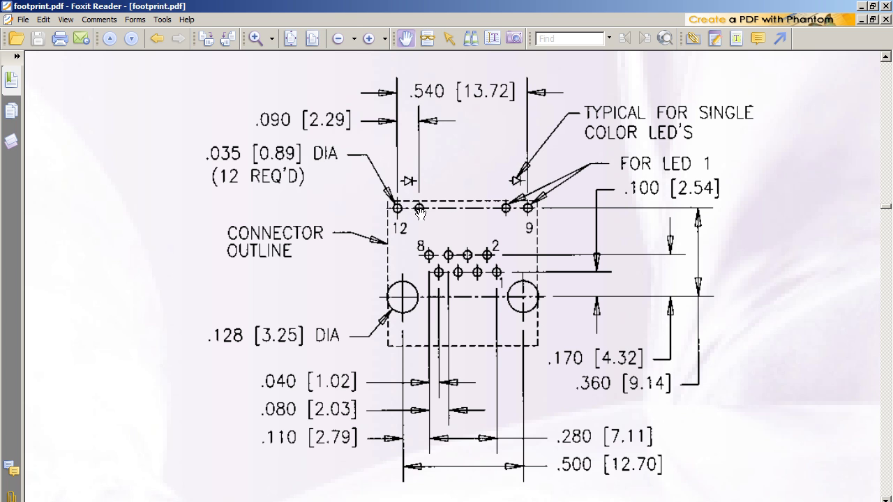
mouse_move(520, 247)
left_mouse_down()
mouse_move(510, 271)
mouse_move(500, 261)
left_mouse_up()
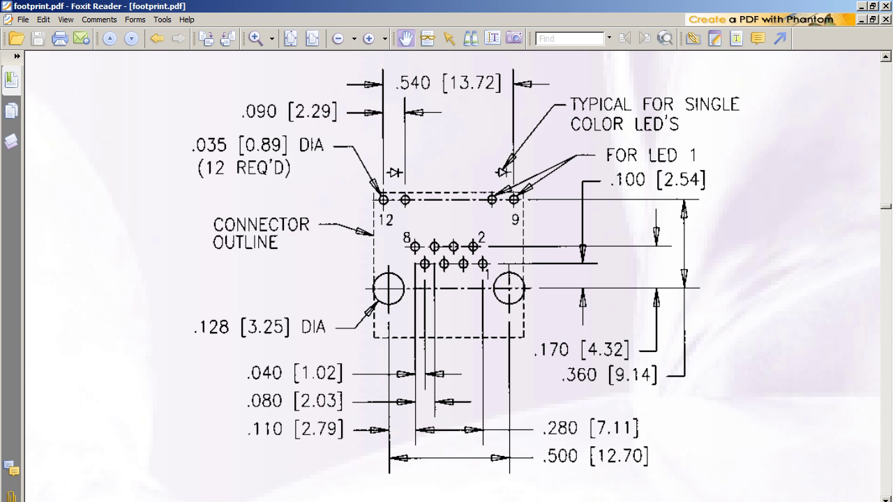
- Switch to Altium Designer and add a new PCB library to PCB_Project2.PrjPCB
key("alt+Tab")
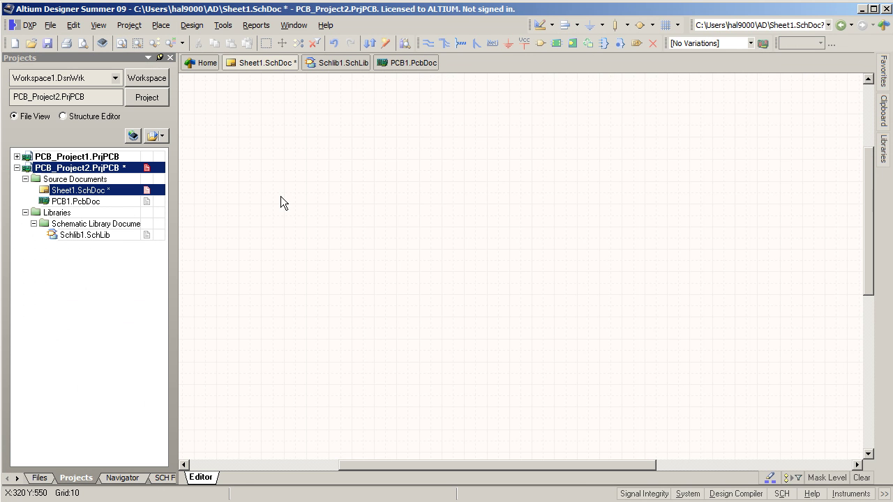
right_click(81, 170)
mouse_move(190, 197)
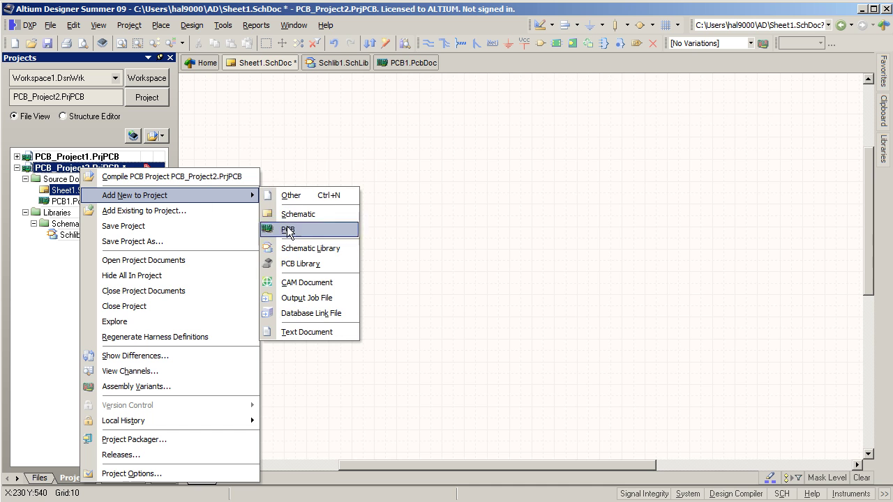
left_click(301, 264)
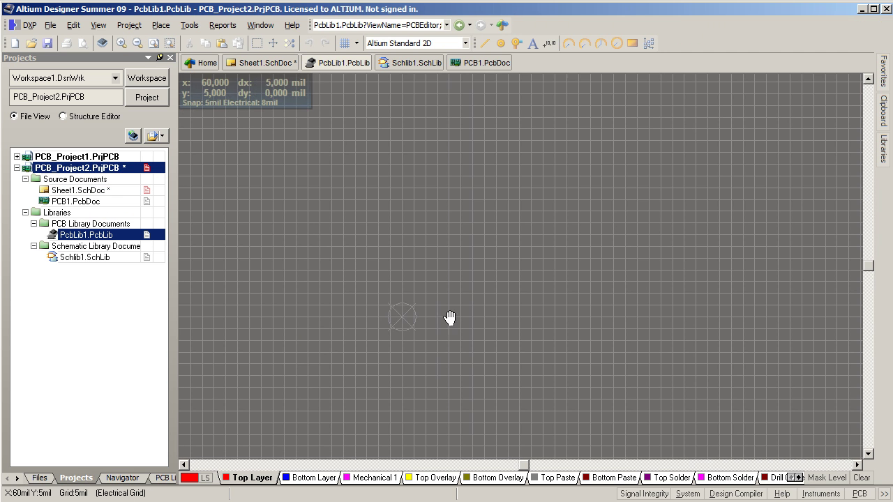
scroll(456, 233, "up", 3, "ctrl")
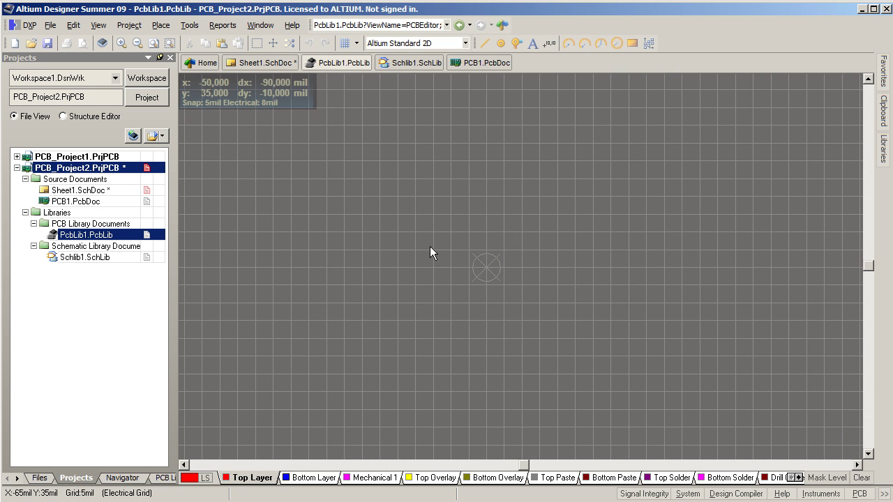
- Rename the only component in the new PCB library to 8P8C-1PORT
left_click(168, 479)
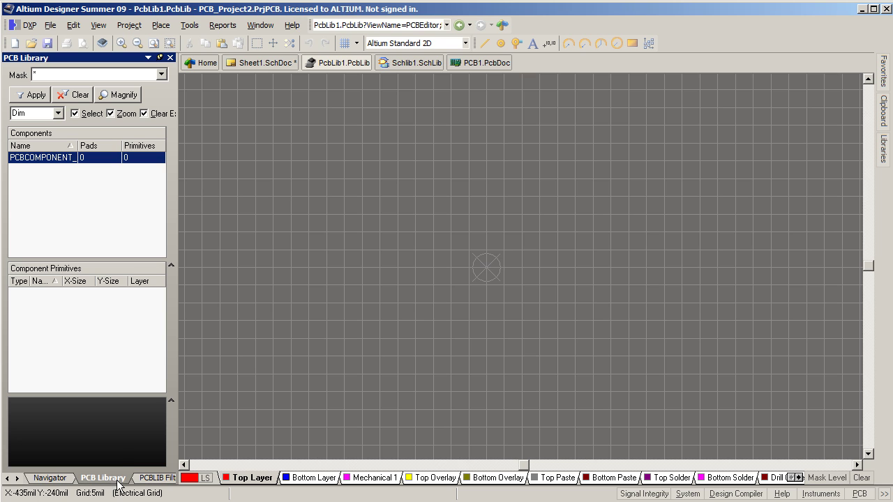
double_click(43, 159)
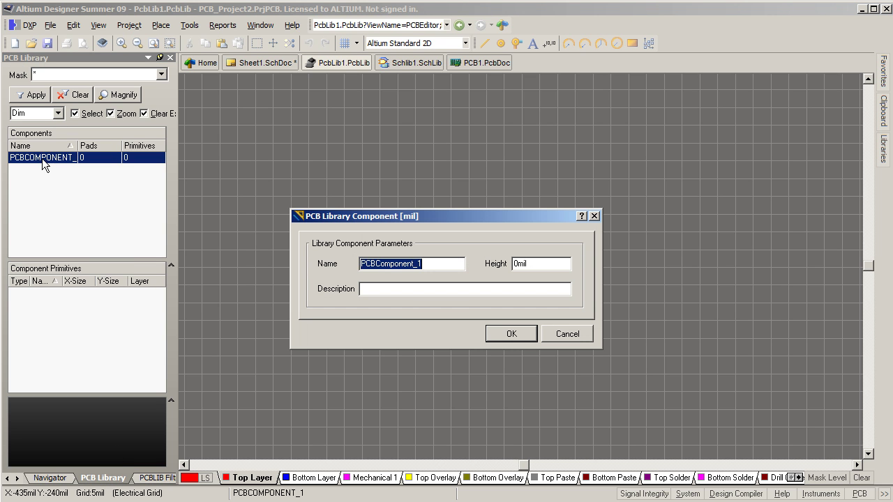
type("8P8")
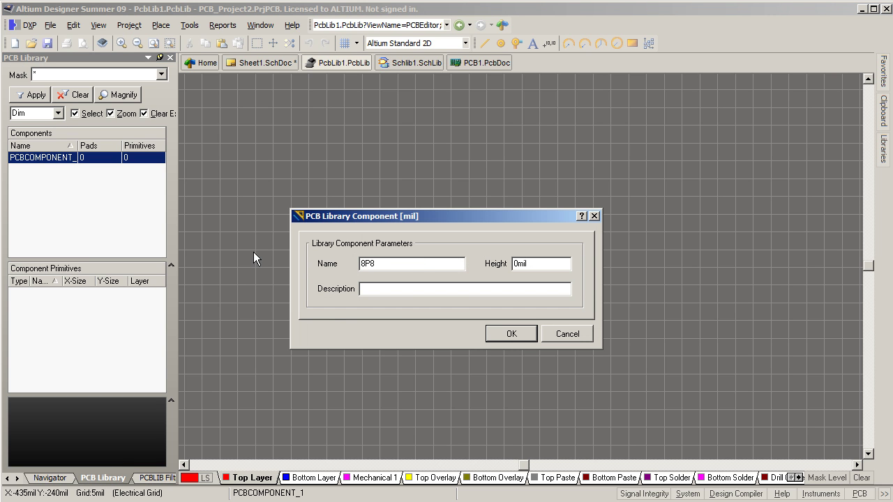
type("C-1PORT")
key("Return")
- Start a new pad with an empty designator, a 128 mil round hole, and X-Size and Y-Size of 0 mil
mouse_move(411, 239)
right_mouse_down()
mouse_move(517, 272)
mouse_move(476, 255)
mouse_move(409, 291)
mouse_move(495, 215)
mouse_move(420, 275)
right_mouse_up()
scroll(409, 290, "up", 2, "ctrl")
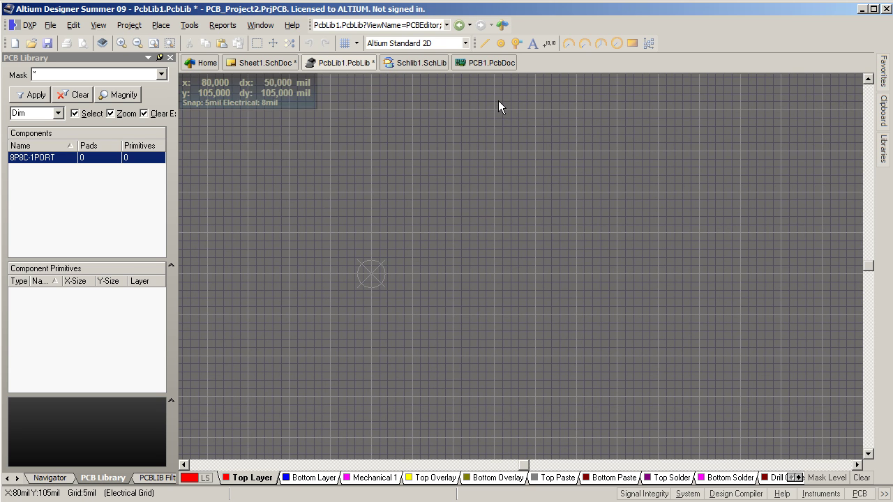
left_click(502, 44)
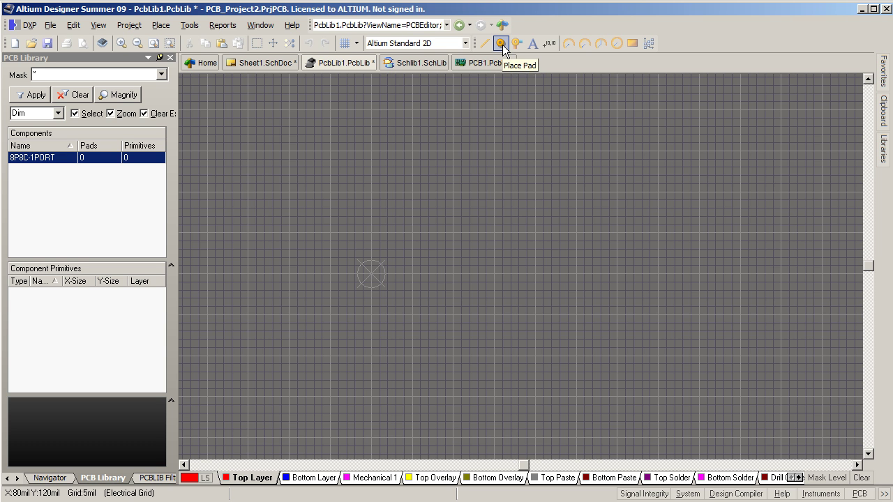
scroll(453, 225, "down", 1, "ctrl")
scroll(453, 225, "down", 1, "ctrl")
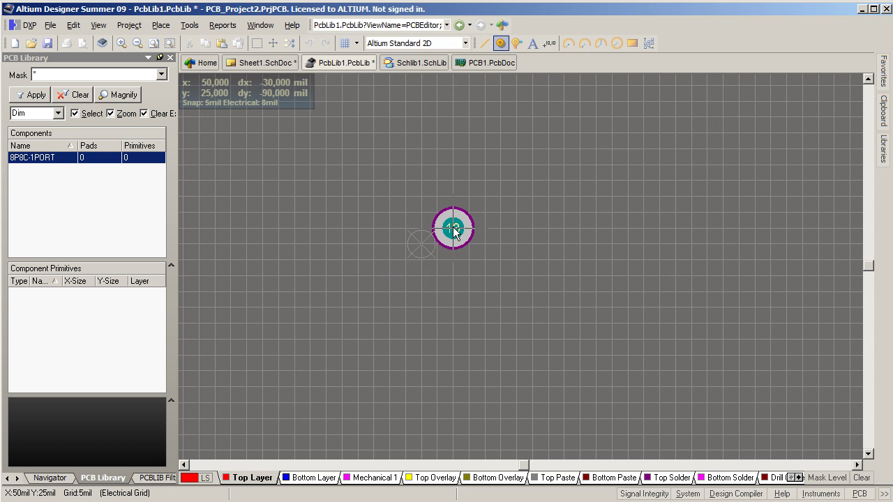
key("Tab")
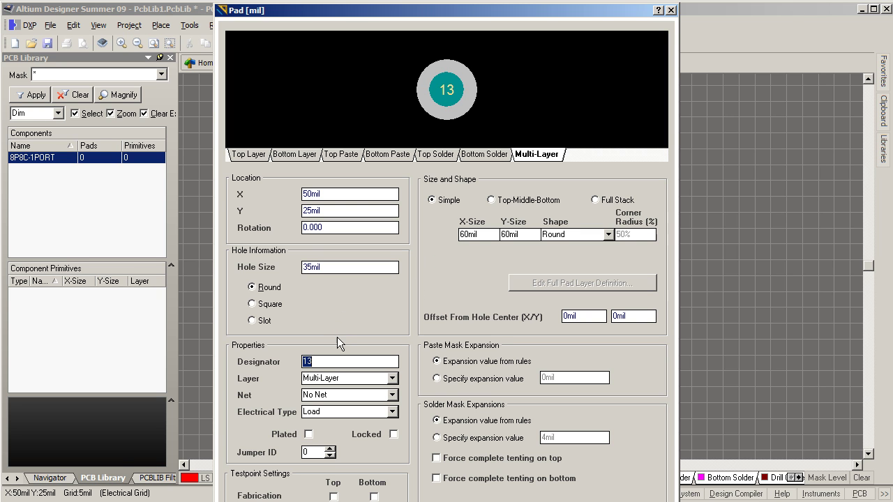
key("BackSpace")
left_click_drag(311, 267, 277, 268)
type("128")
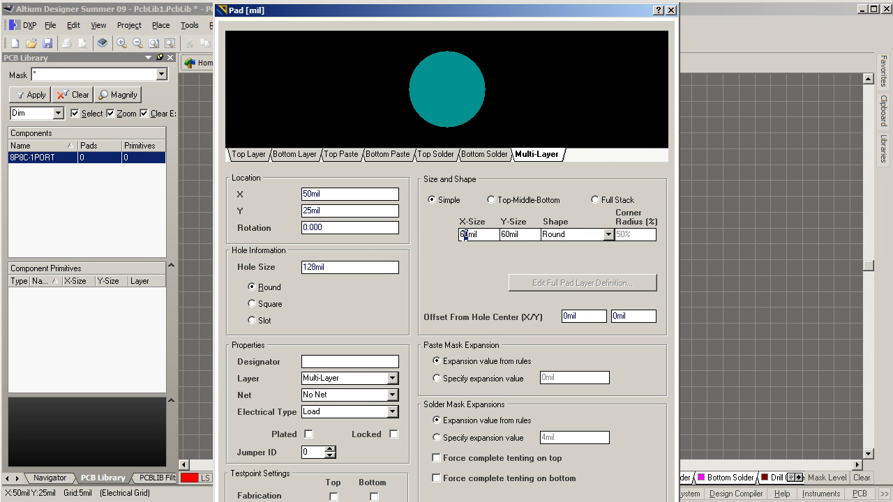
left_click_drag(468, 235, 448, 235)
type("0")
left_click_drag(510, 236, 481, 236)
type("0")
key("Return")
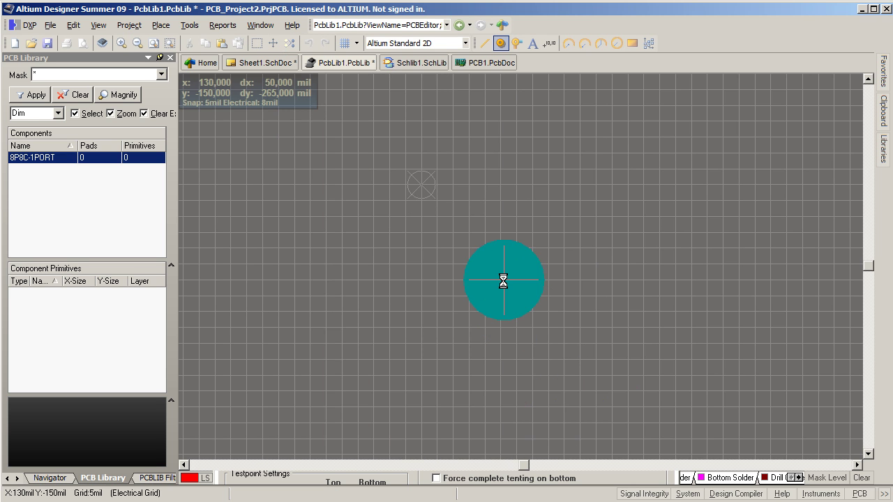
- Place the two mounting-hole pads, one at the origin and one at X 500 mil, Y 0 mil
left_click(421, 185)
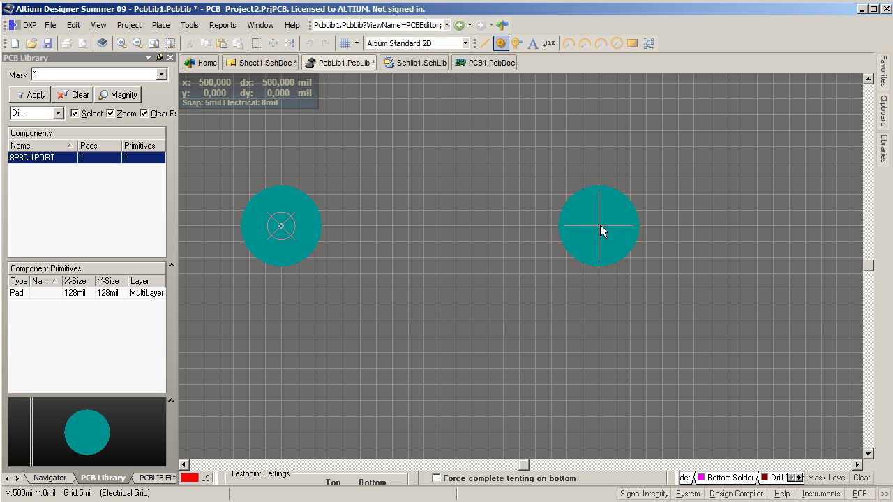
left_click(600, 224)
key("Escape")
right_click_drag(493, 248, 518, 292)
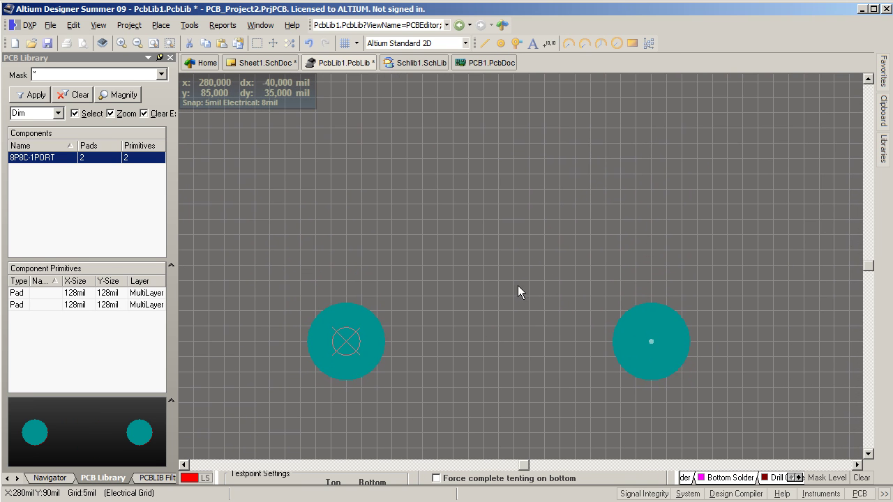
scroll(520, 301, "up", 2, "ctrl")
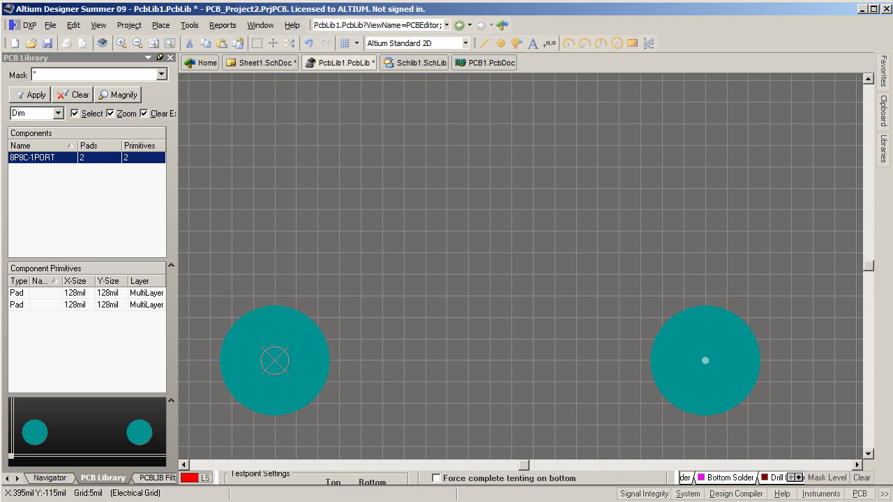
- Check the pin layout in footprint.pdf and place pad 1 with a 35 mil hole and 60 mil X/Y size at about (290, -10) mil
key("alt+Tab")
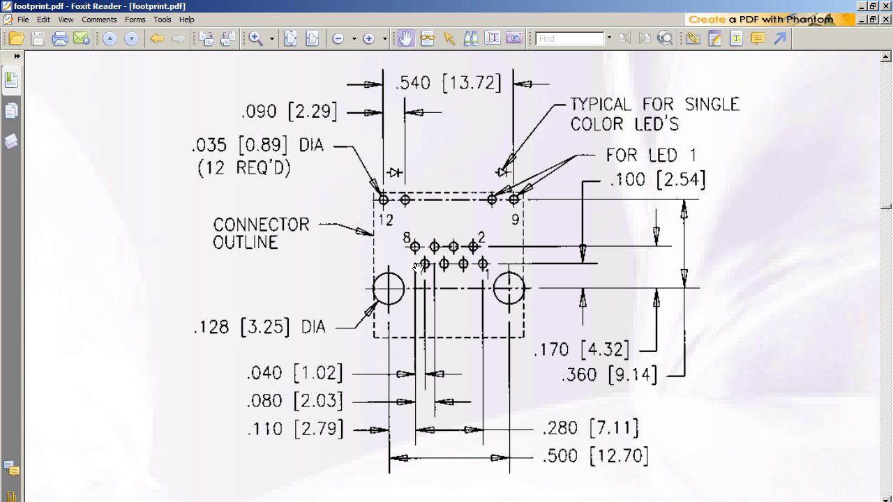
key("alt+Tab")
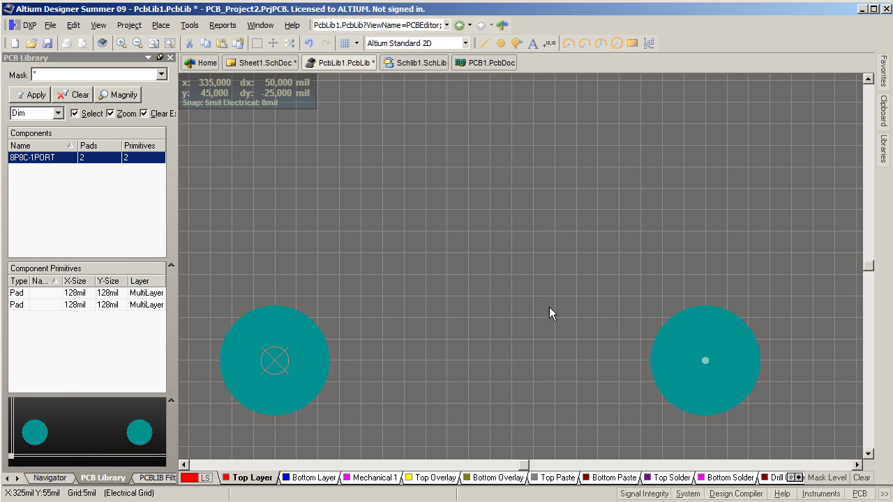
right_click_drag(549, 313, 530, 193)
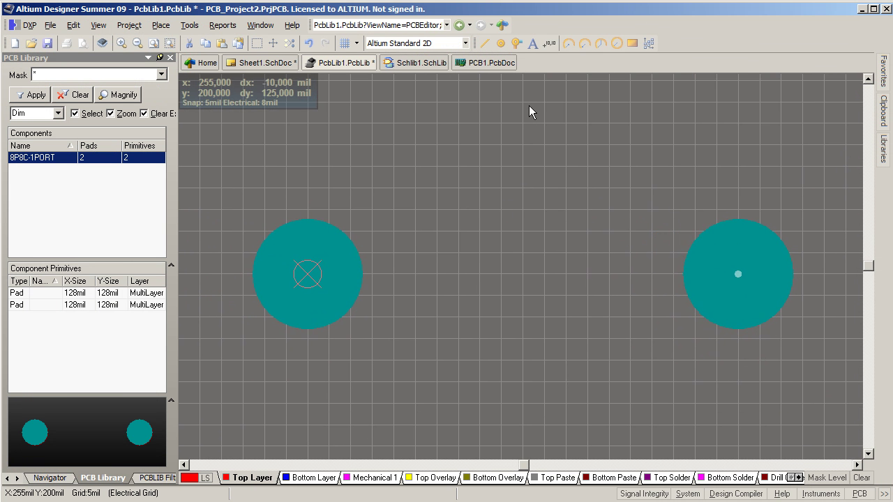
key("shift")
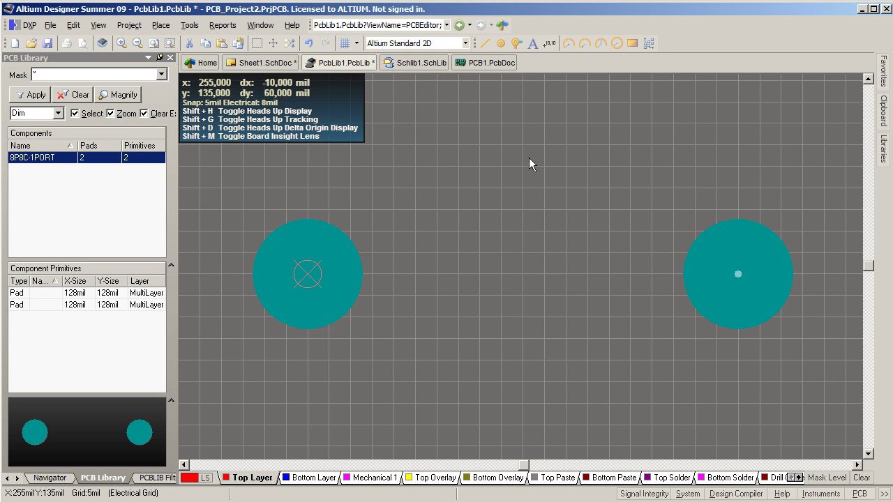
left_click(500, 43)
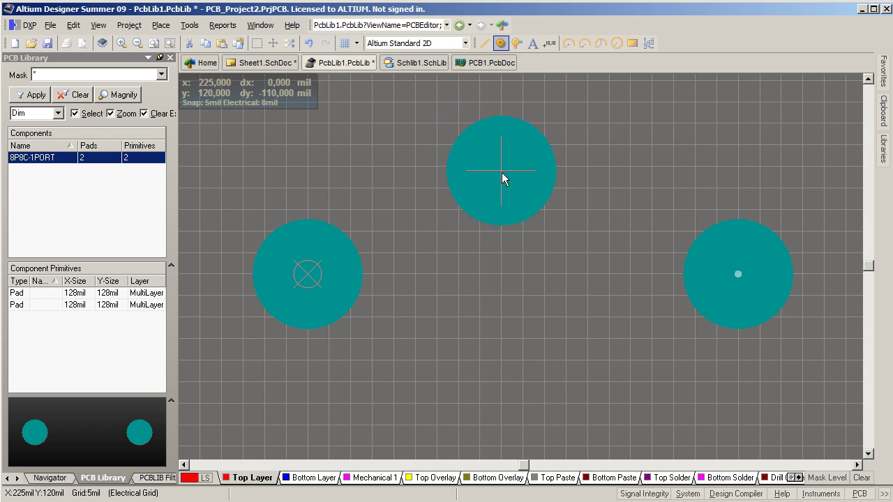
key("Tab")
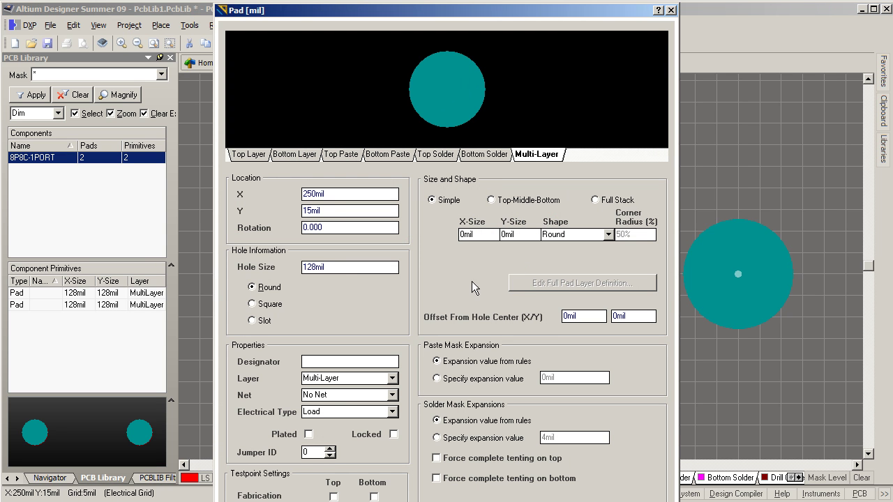
left_click_drag(316, 268, 227, 272)
type("35")
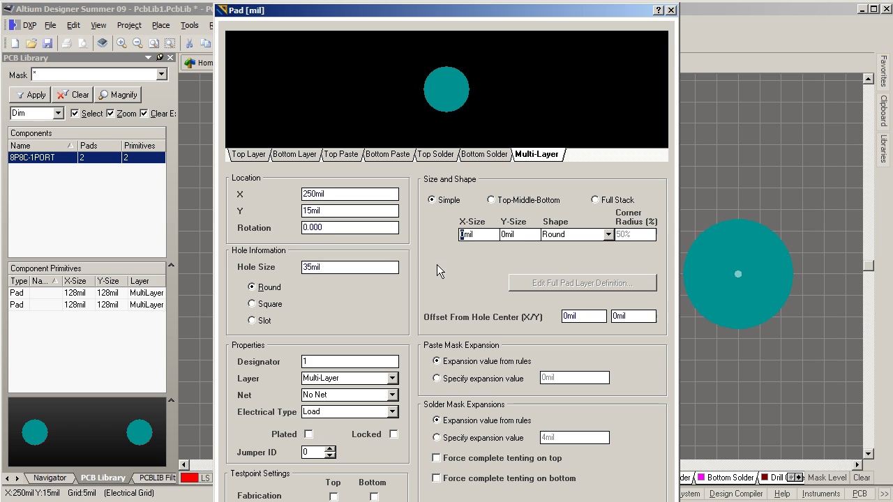
type("60")
type("60")
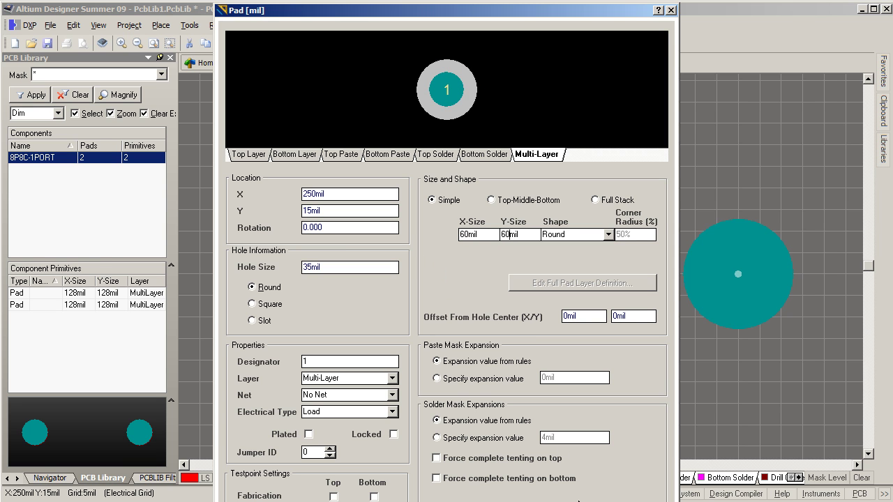
key("Return")
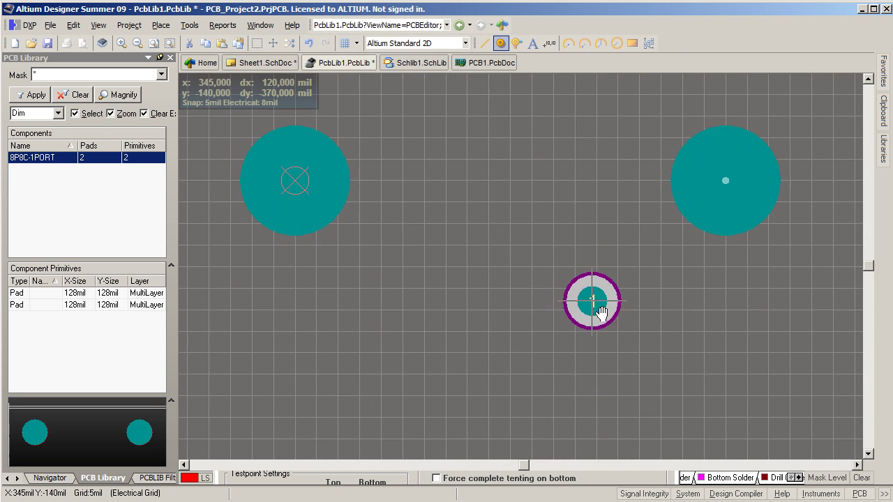
left_click(530, 268)
right_click(450, 330)
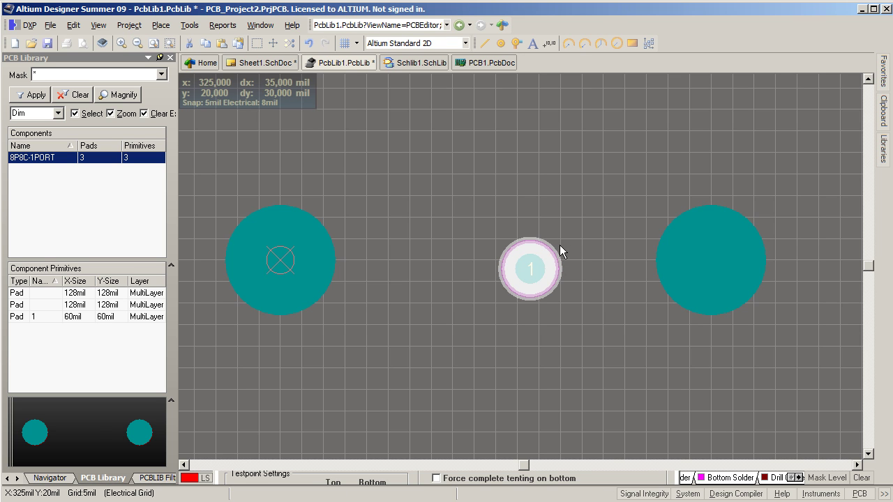
- Copy pad 1 using its centre as the reference point, and delete the original pad
right_click(531, 256)
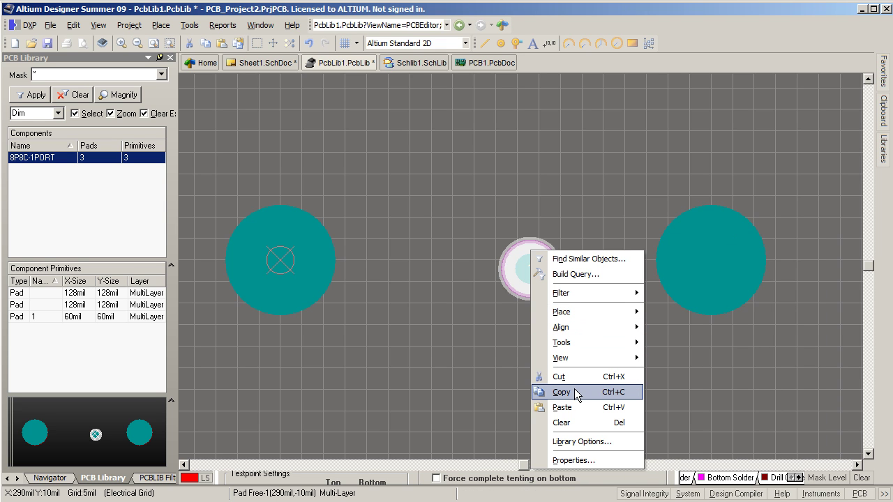
left_click(574, 391)
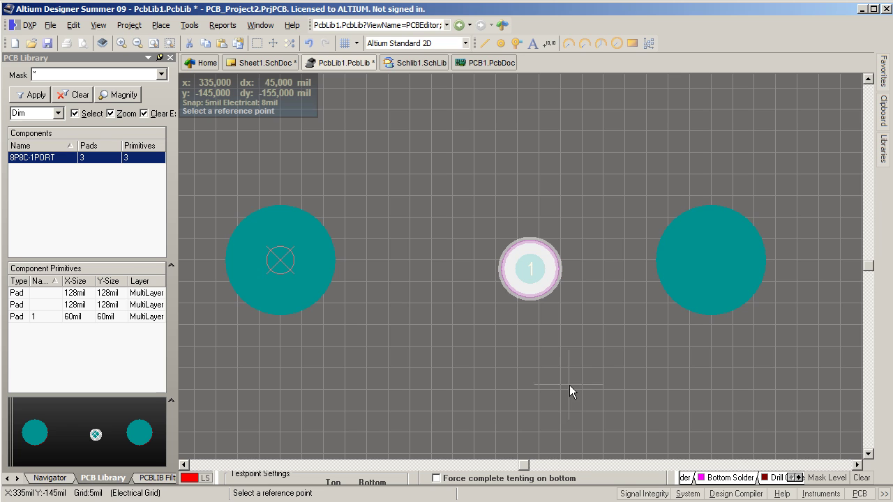
left_click(530, 268)
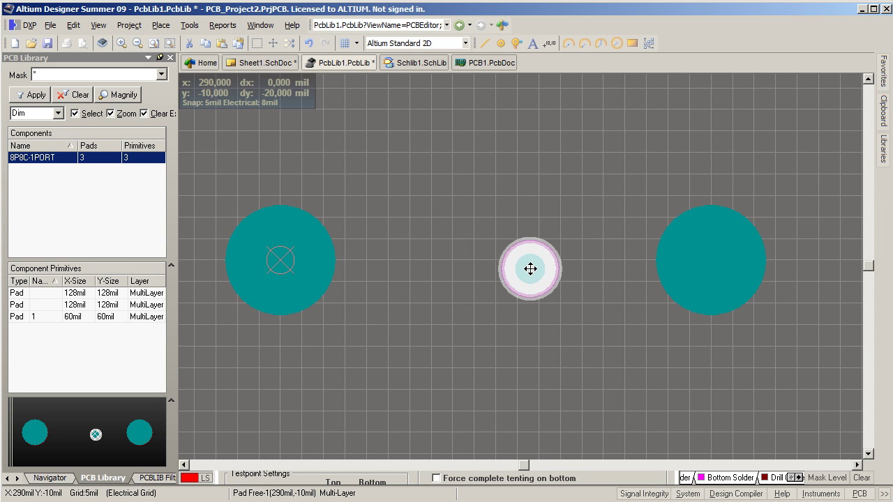
right_click_drag(592, 239, 597, 317)
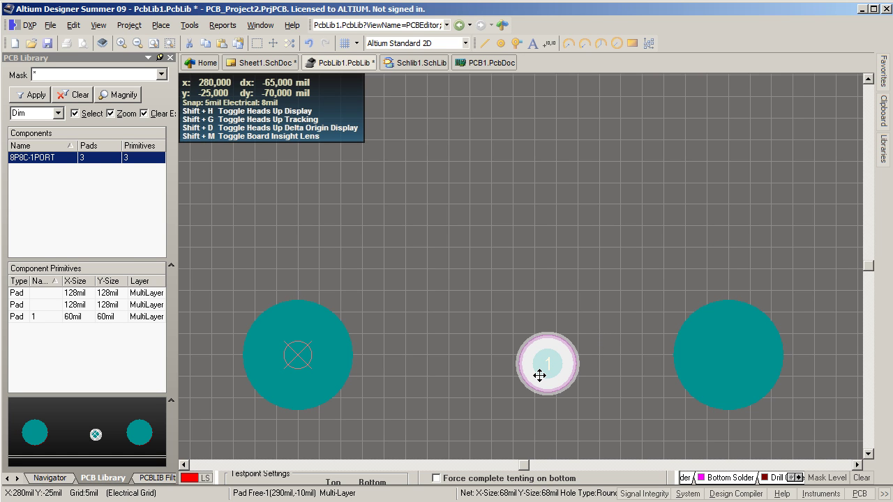
key("Delete")
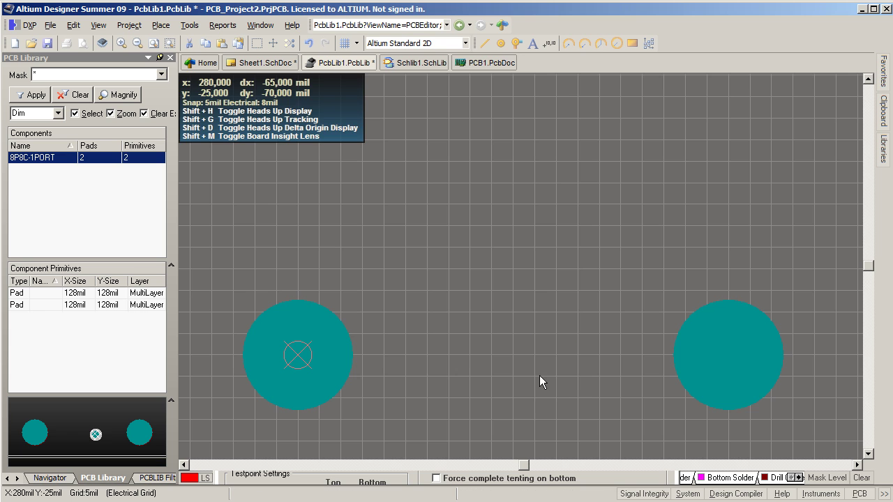
- Set up a linear paste array of the copied pad with an item count of 4
right_click_drag(550, 241, 576, 285)
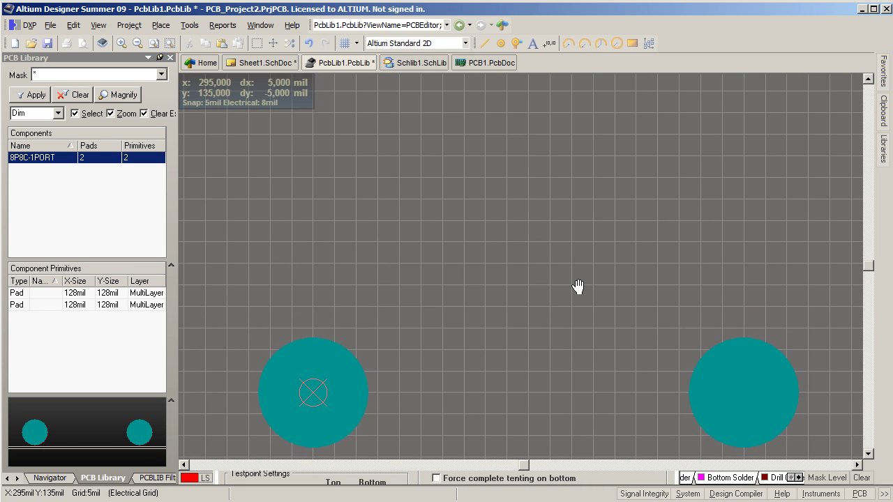
left_click(74, 27)
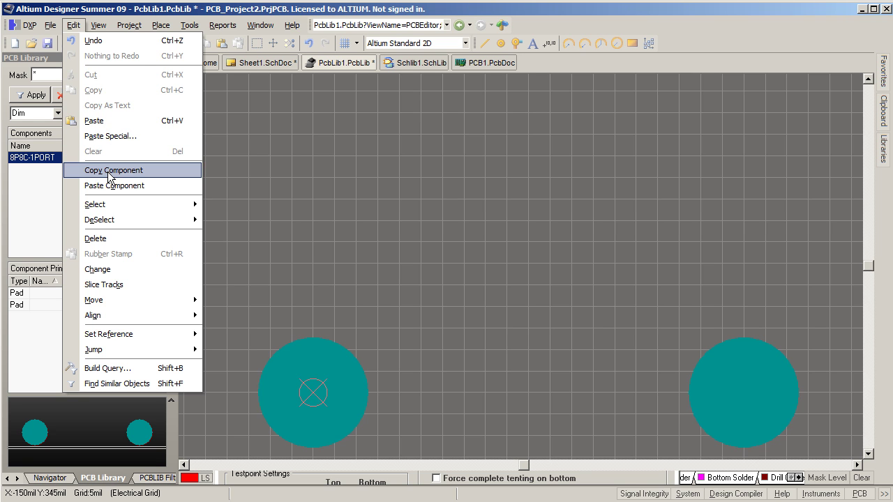
left_click(108, 137)
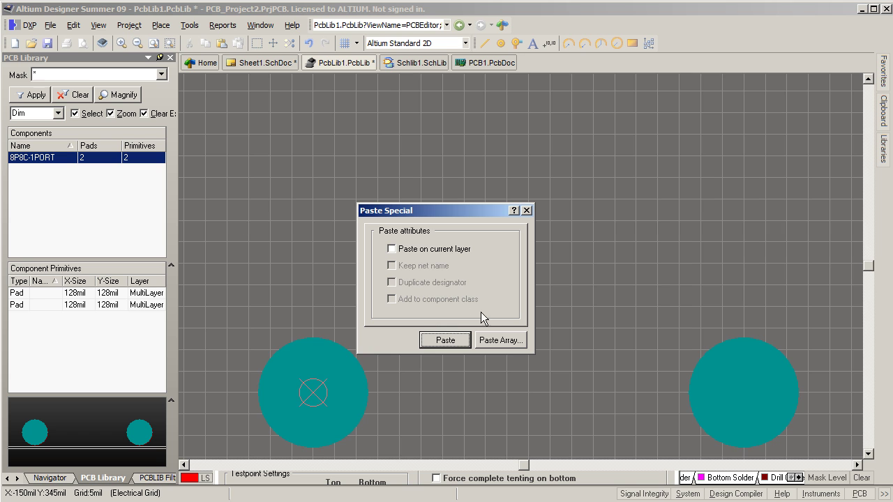
left_click(511, 341)
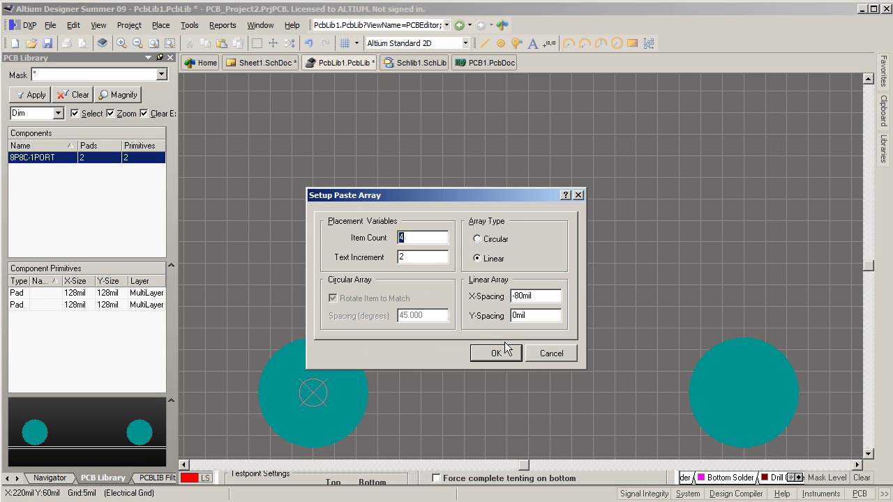
left_click_drag(433, 195, 273, 66)
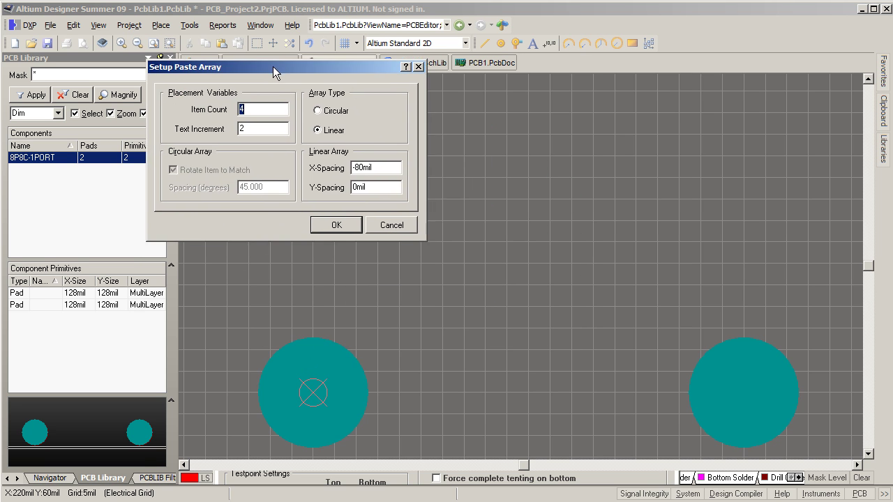
left_click(253, 129)
left_click_drag(252, 111, 227, 116)
type("4")
key("Tab")
- Check the pin spacing in footprint.pdf and confirm the array with text increment 2, X-Spacing -80 mil and Y-Spacing 0 mil
left_click(740, 501)
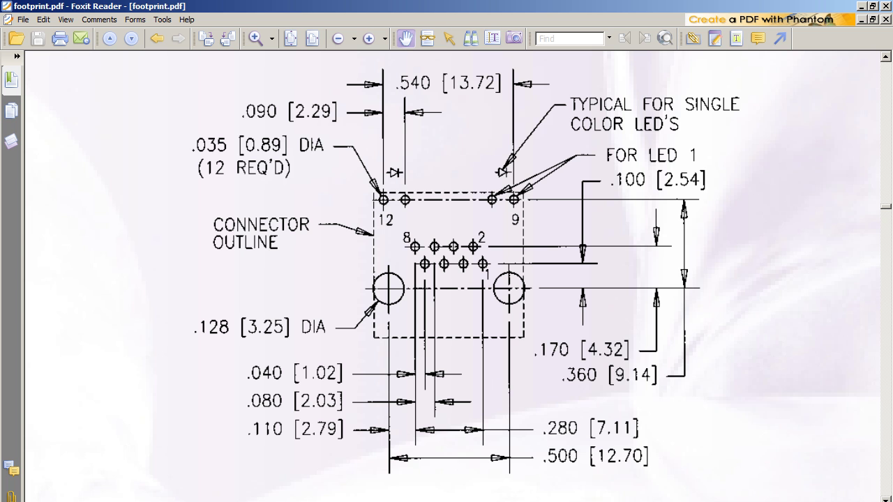
key("alt+Tab")
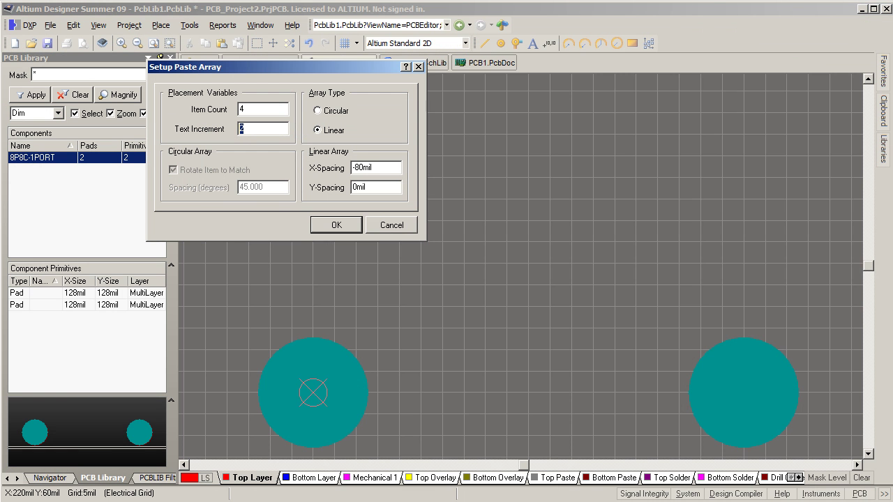
double_click(251, 129)
type("2")
key("shift+Home")
double_click(362, 168)
left_click(363, 168)
double_click(357, 187)
left_click(384, 187)
left_click(338, 226)
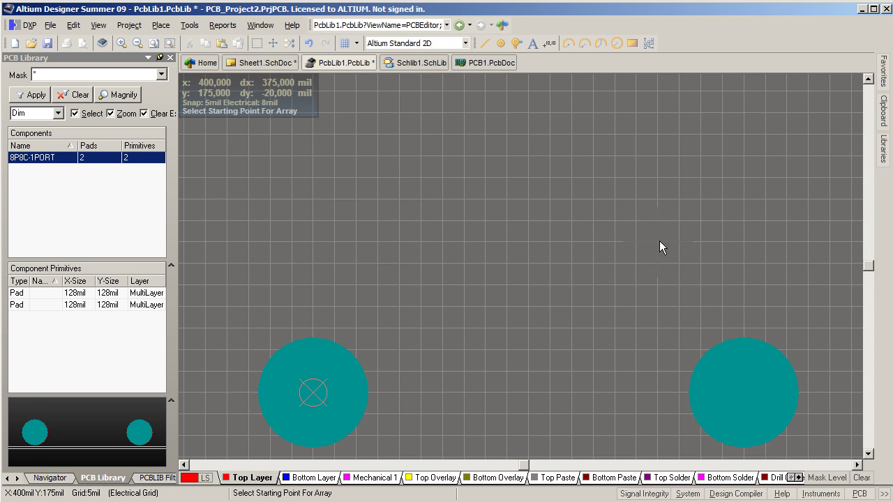
- Place the array of pads 1, 3, 5 and 7 with pad 1 at X 400 mil, Y 110 mil, measured from the right mounting hole
right_click_drag(659, 240, 488, 182)
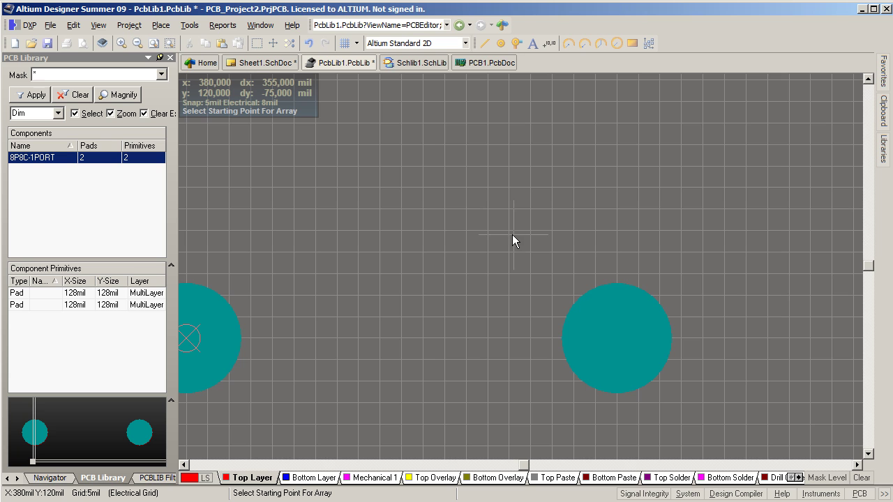
right_click_drag(516, 266, 608, 262)
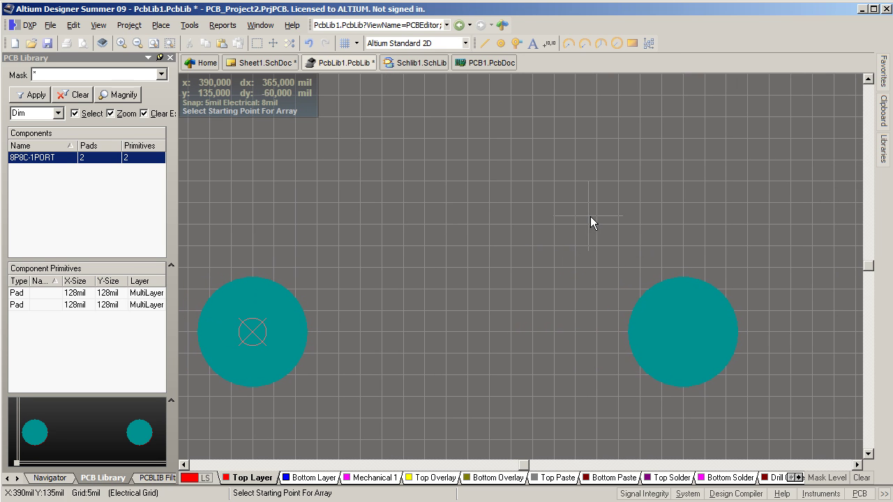
right_click_drag(614, 232, 638, 239)
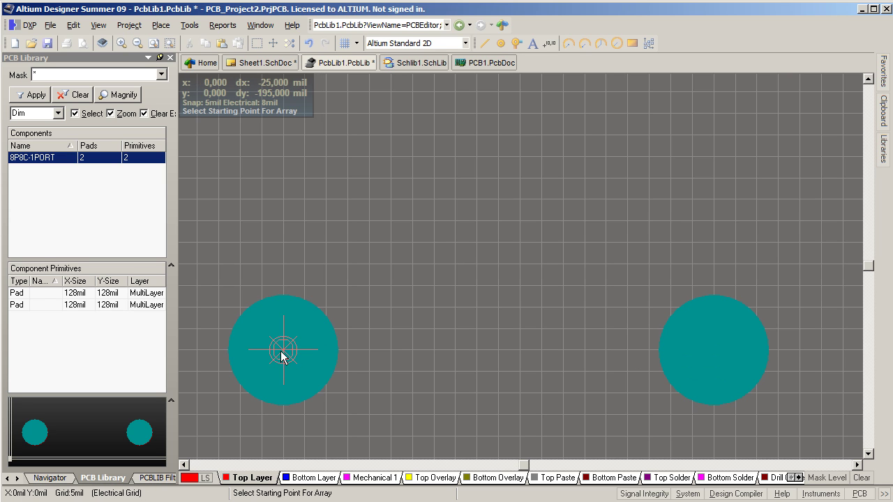
left_click(714, 354)
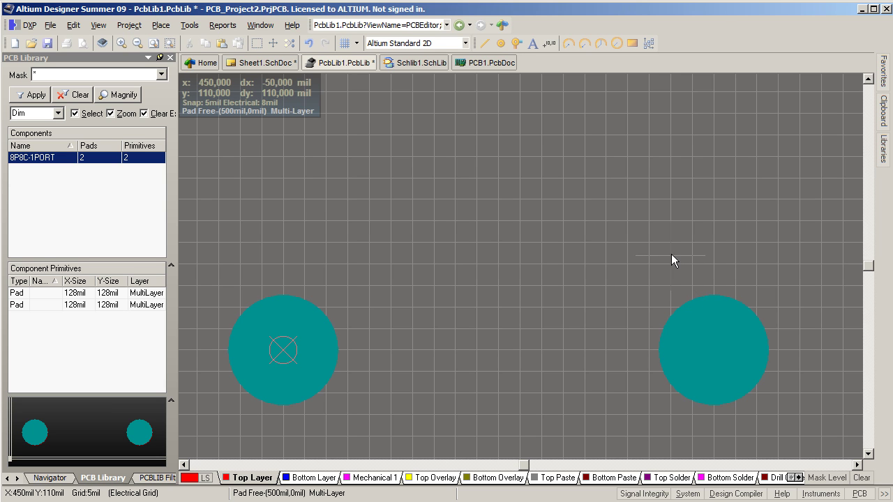
key("ctrl+v")
left_click(628, 255)
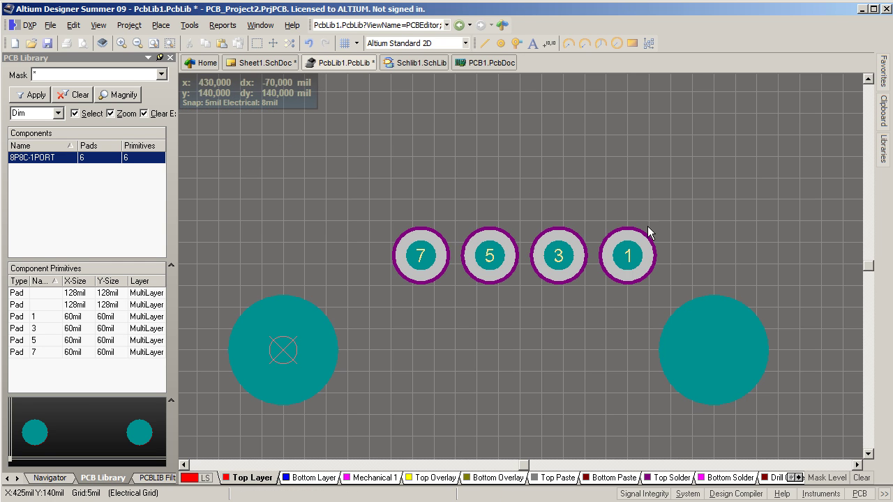
mouse_move(679, 204)
left_mouse_down()
mouse_move(595, 278)
mouse_move(362, 294)
mouse_move(433, 313)
left_mouse_up()
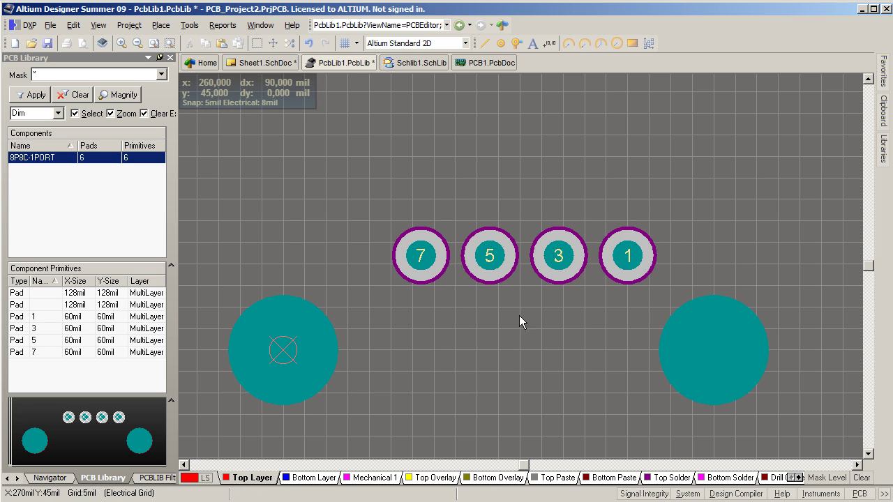
- Place a single pad 2 between the mounting holes at about X 230 mil, Y -5 mil
right_click_drag(518, 323, 547, 324)
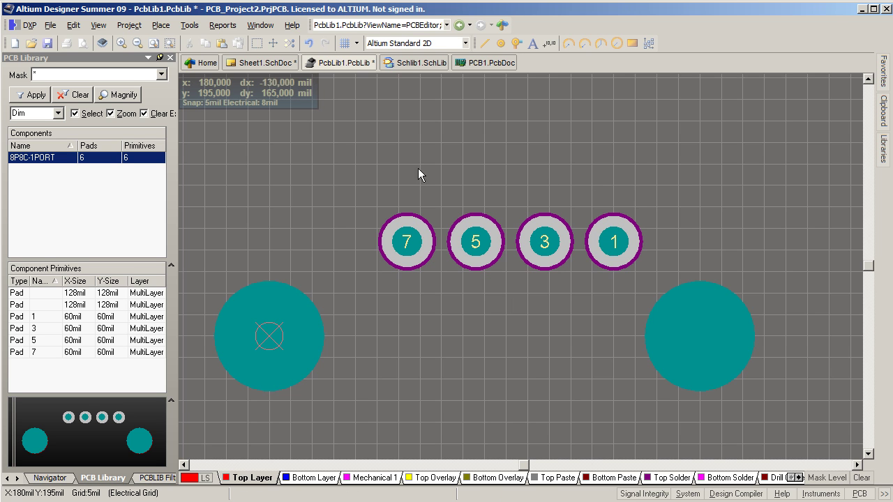
right_click_drag(720, 228, 766, 252)
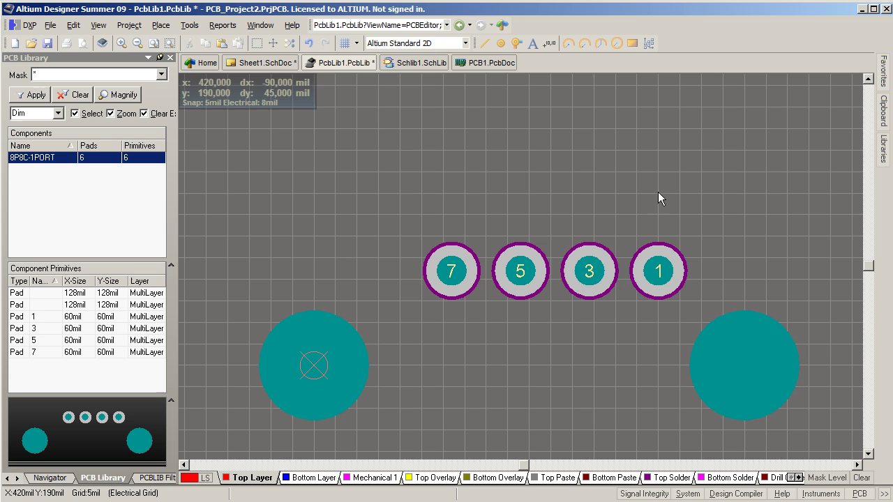
left_click(500, 43)
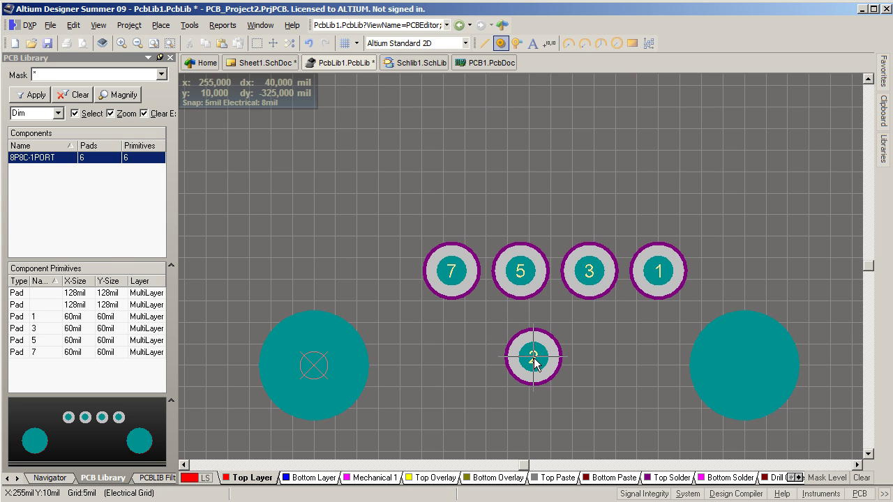
left_click(511, 370)
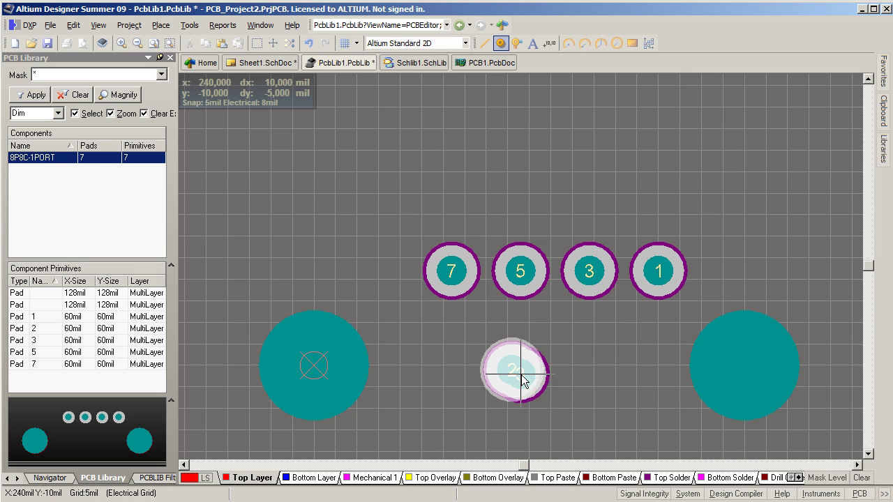
right_click(583, 380)
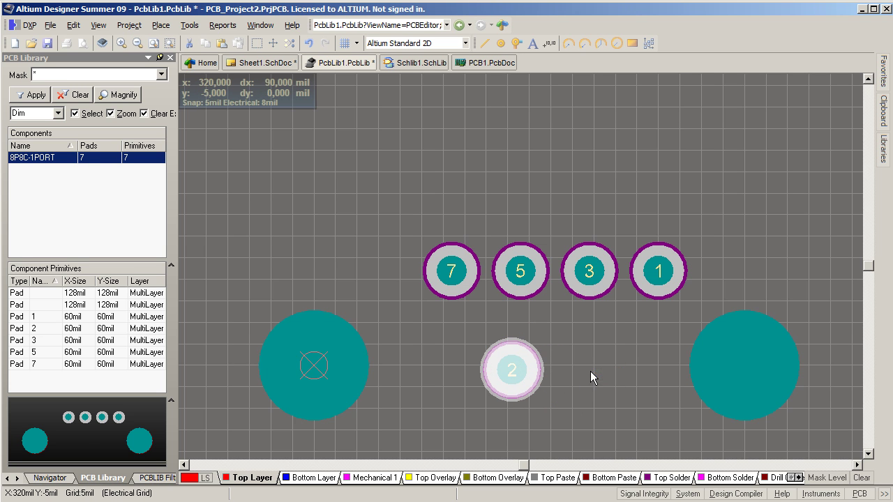
- Copy pad 2 using its centre as the reference point, and delete the original
right_click(510, 366)
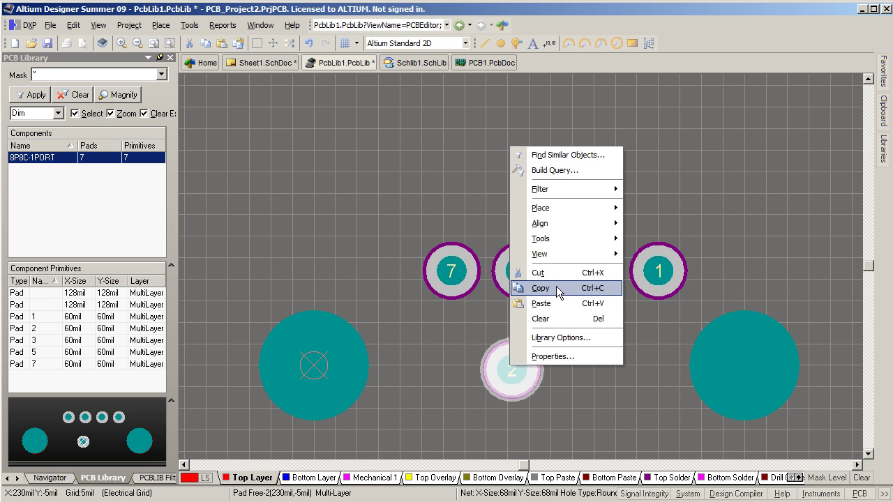
left_click(549, 294)
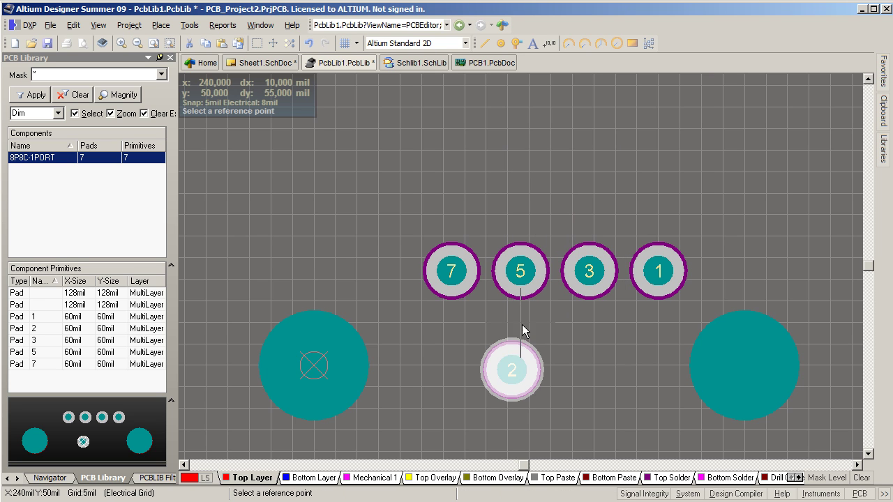
left_click(514, 371)
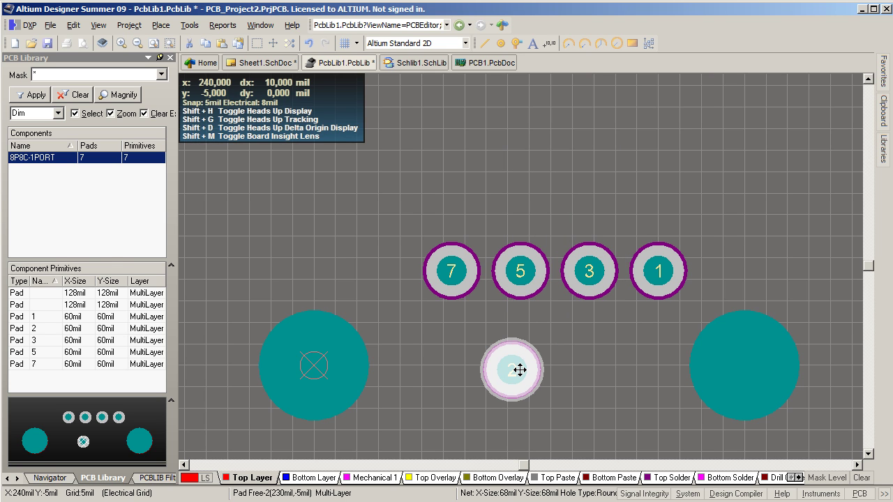
key("Delete")
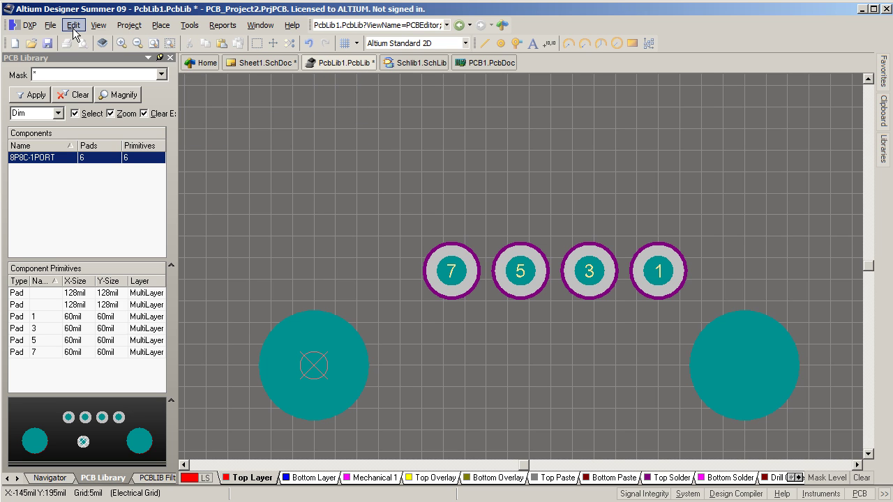
- Paste pad 2 as an array of 4 with text increment 2 and X-Spacing -80 mil, starting at X 360 mil, Y 180 mil
left_click(73, 24)
left_click(109, 137)
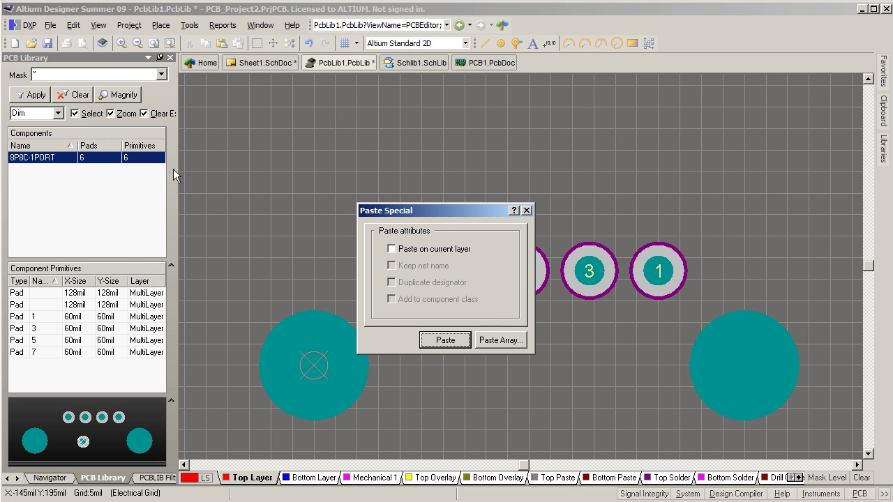
left_click(512, 341)
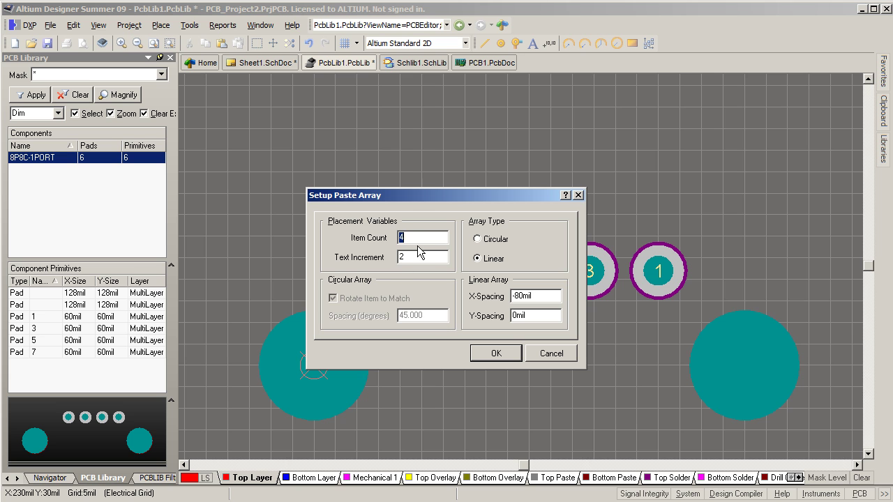
left_click(488, 356)
right_click_drag(667, 219, 590, 245)
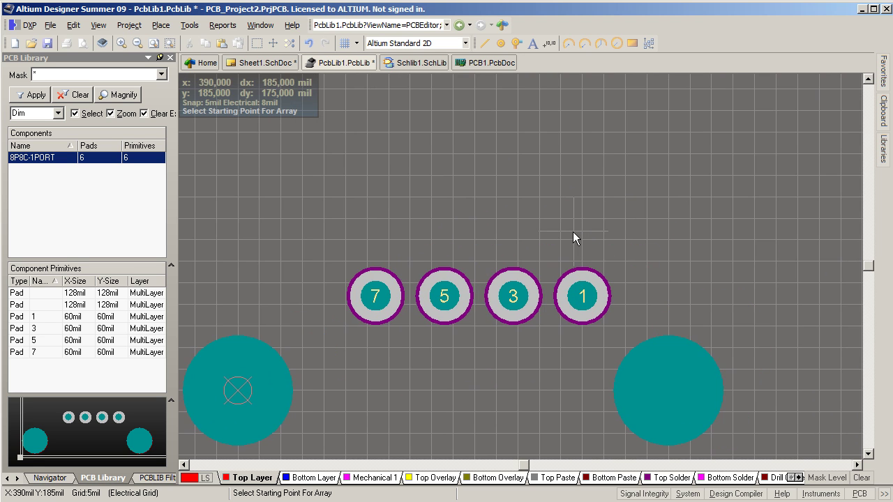
left_click(582, 298)
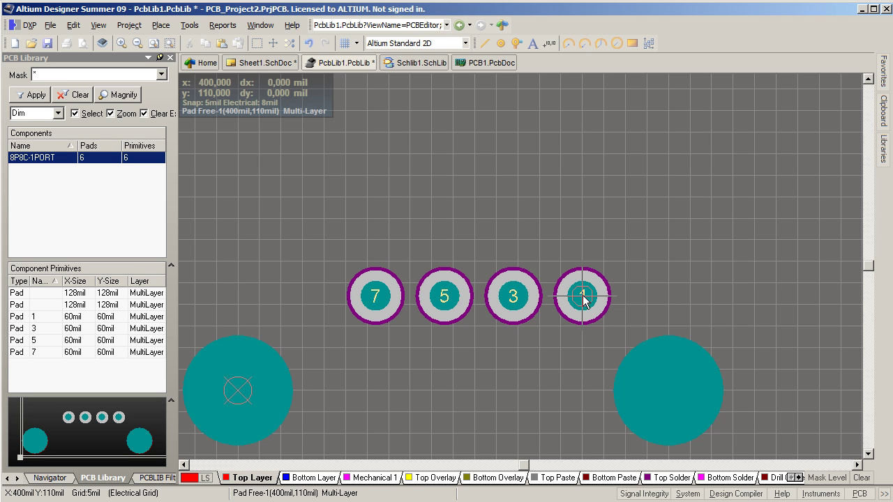
left_click(545, 235)
right_click(614, 233)
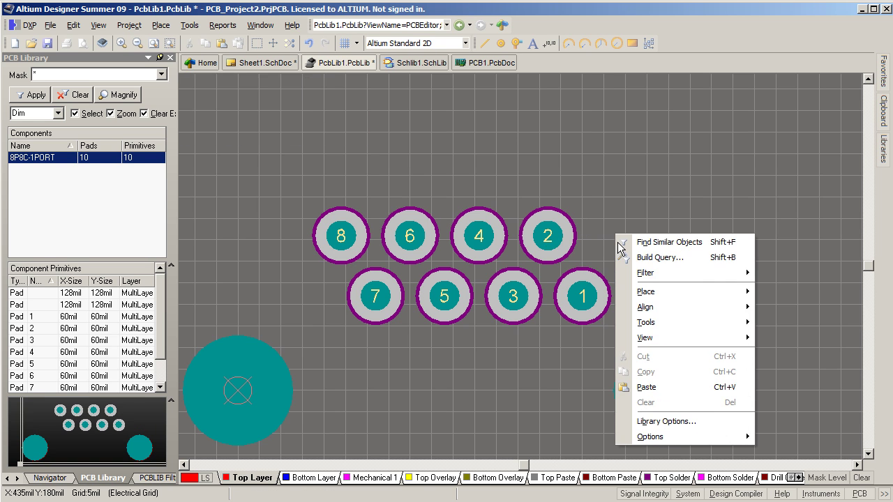
left_click(613, 207)
- Place pad 9 at X 520 mil, Y 360 mil and pad 10 at X 430 mil, Y 360 mil, using the right mounting hole as reference
scroll(660, 244, "down", 2, "ctrl")
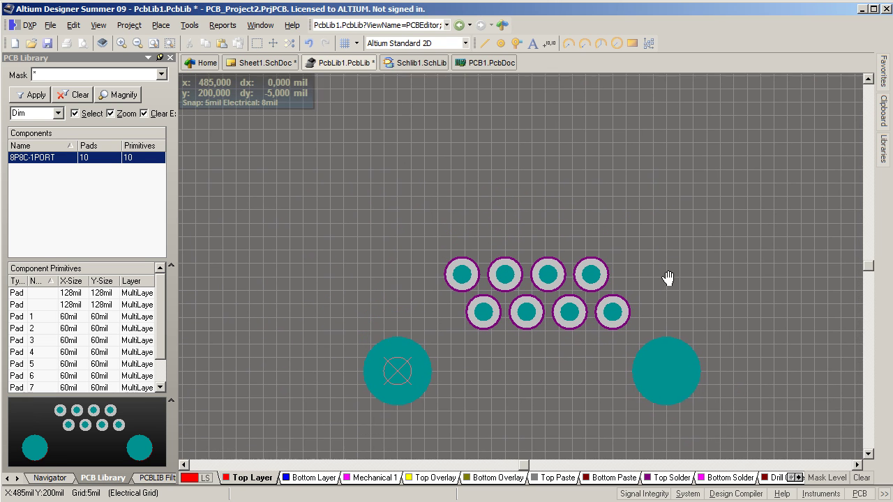
scroll(644, 292, "up", 2, "ctrl")
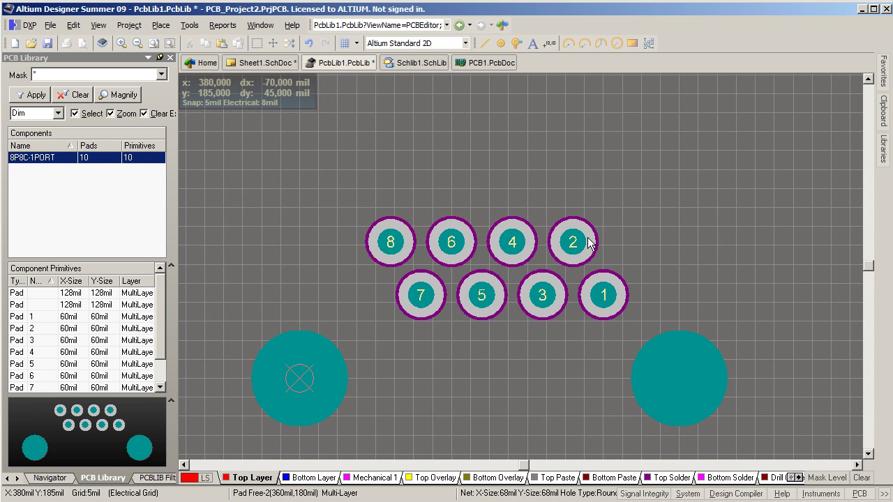
scroll(606, 156, "down", 1, "ctrl")
scroll(606, 215, "up", 1)
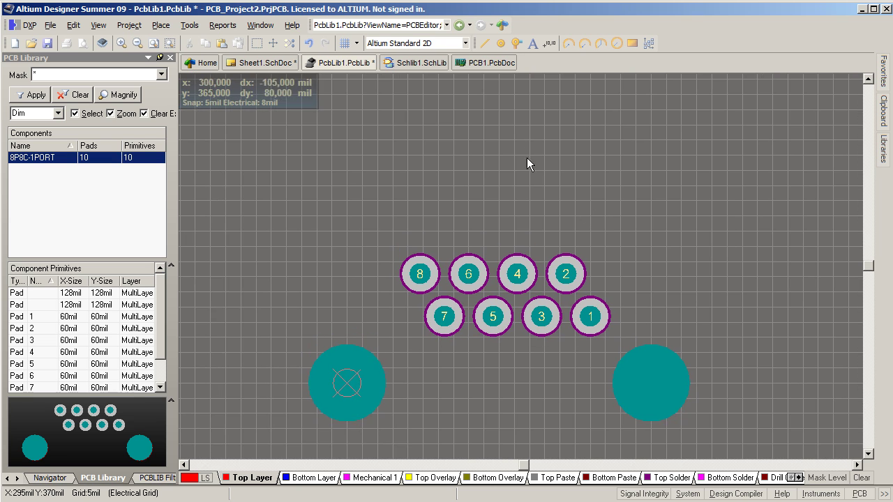
left_click(500, 43)
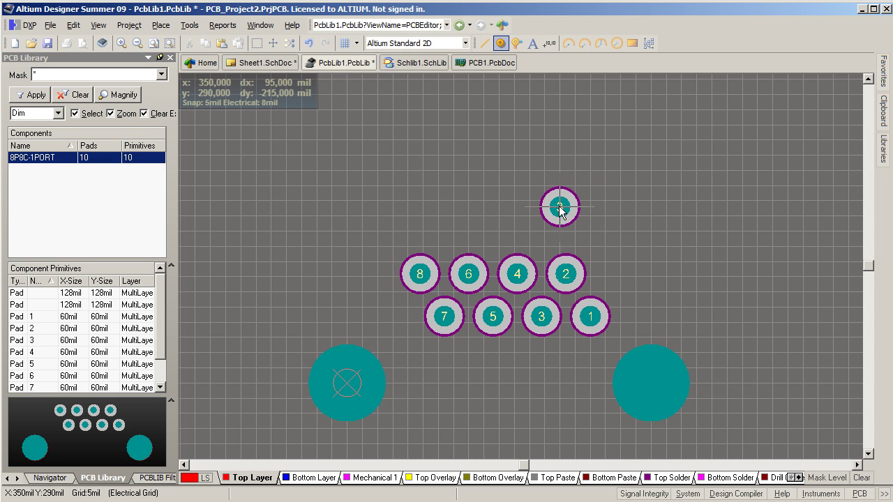
key("Tab")
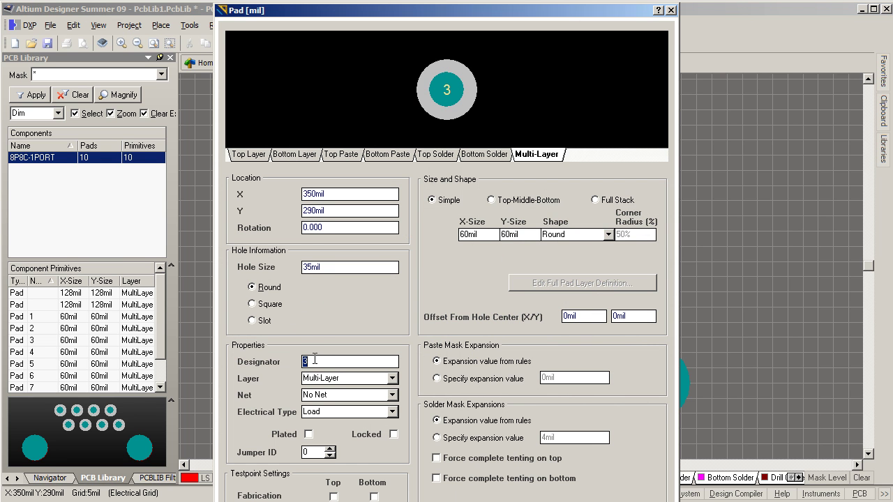
type("9")
key("Return")
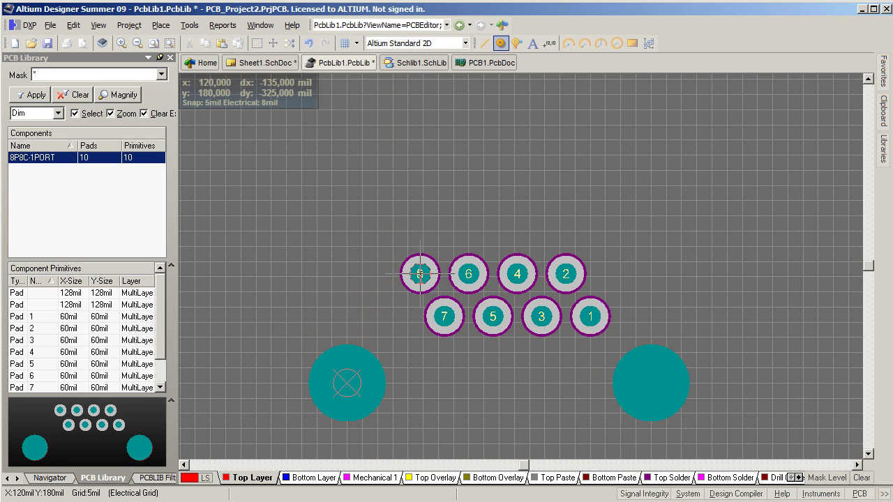
left_click(650, 382)
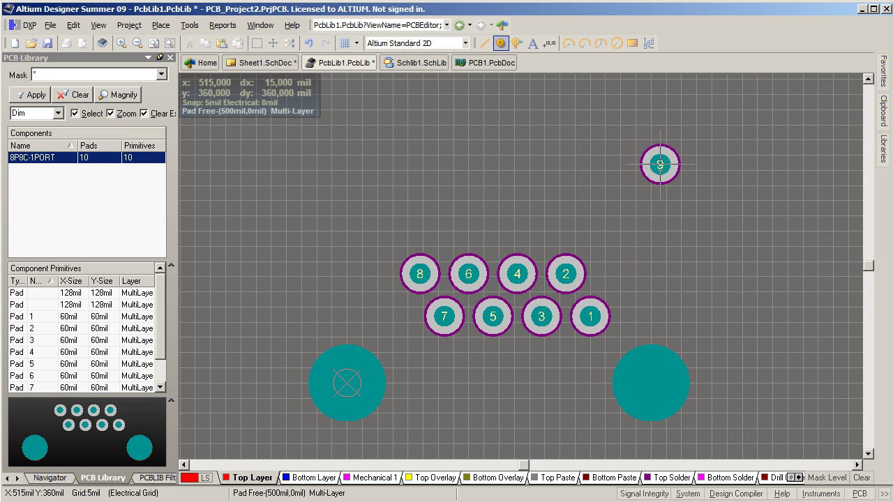
left_click(662, 164)
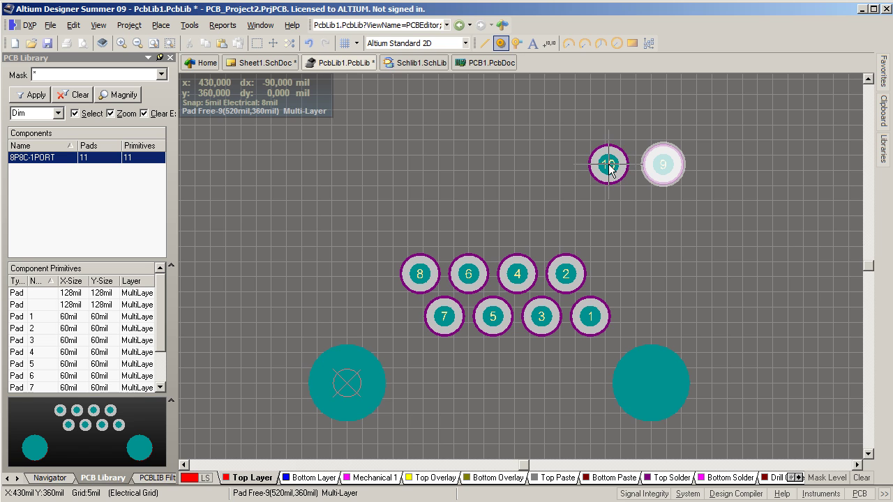
left_click(608, 167)
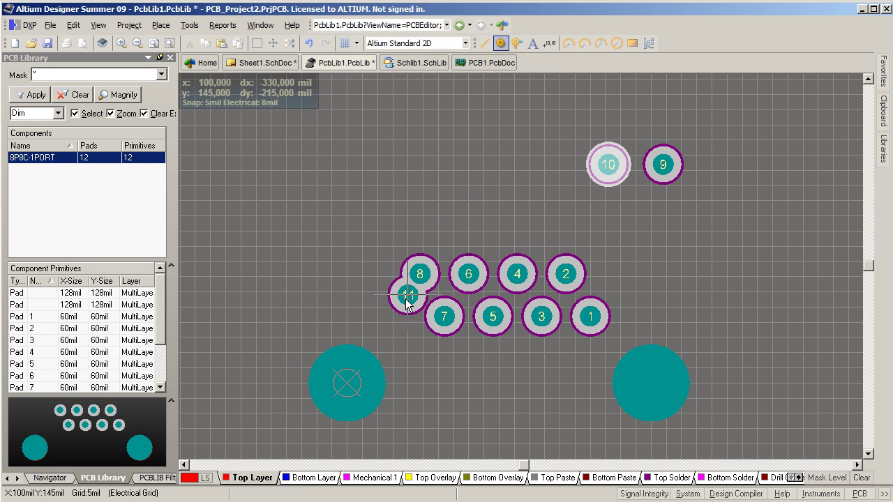
- Place pad 11 at X 70 mil, Y 360 mil and pad 12 at X -20 mil, Y 360 mil, using the left mounting hole as reference
left_click(347, 385)
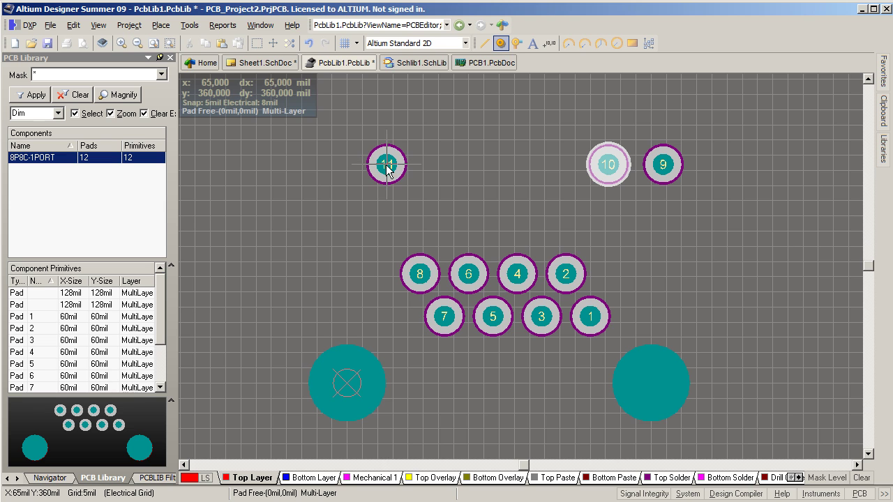
left_click(390, 171)
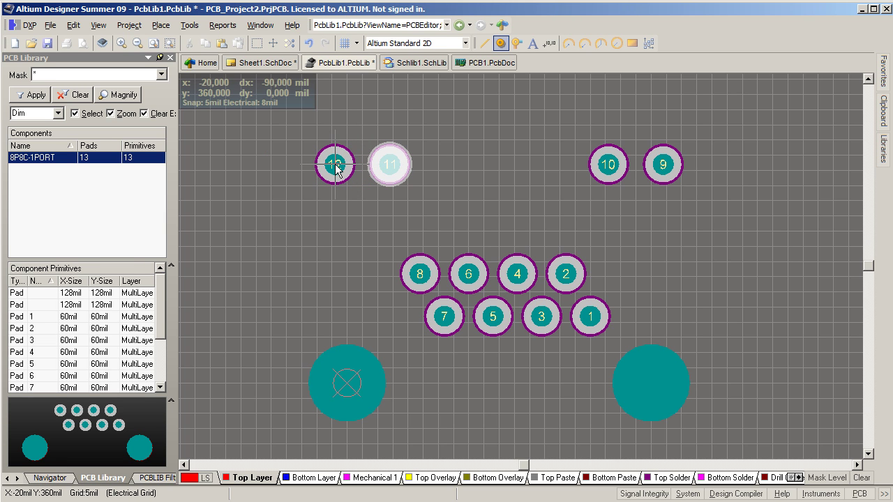
left_click(335, 166)
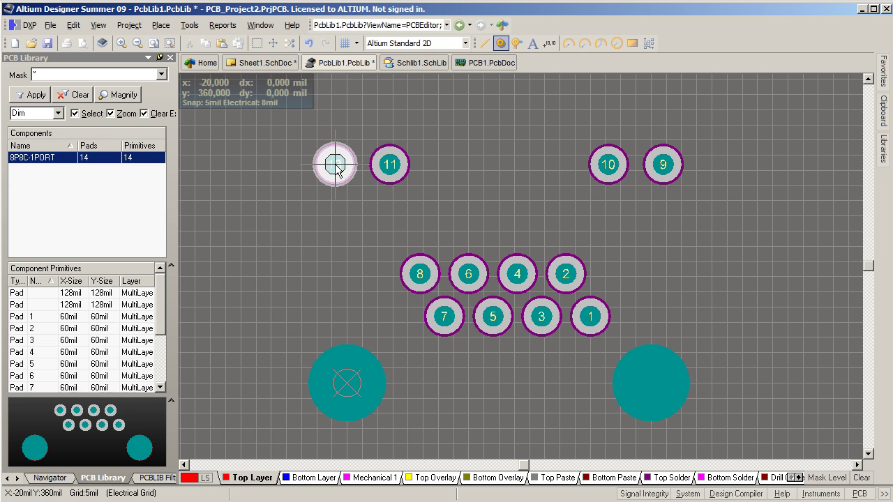
right_click(336, 166)
- Draw a closed rectangular outline about 615 by 595 mil around the pads with lines on the Top Overlay layer
mouse_move(556, 212)
right_mouse_down()
mouse_move(501, 180)
mouse_move(534, 177)
mouse_move(534, 163)
mouse_move(542, 202)
right_mouse_up()
scroll(535, 171, "down", 2, "ctrl")
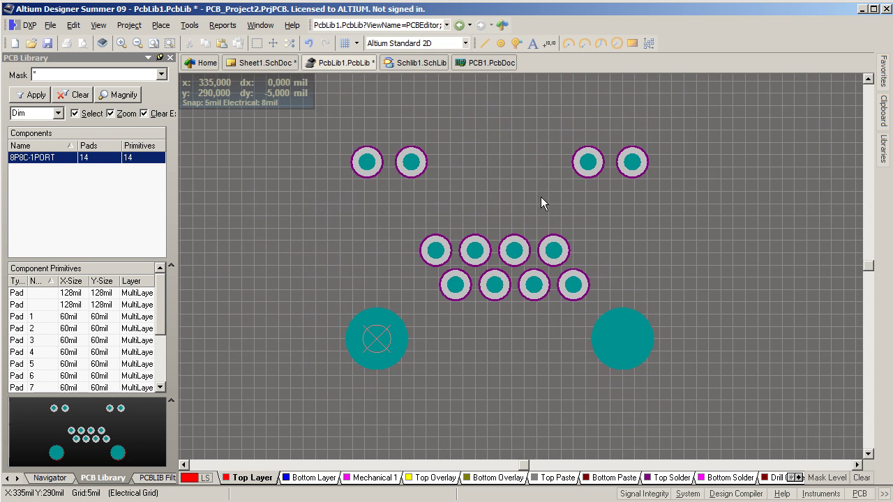
left_click(441, 479)
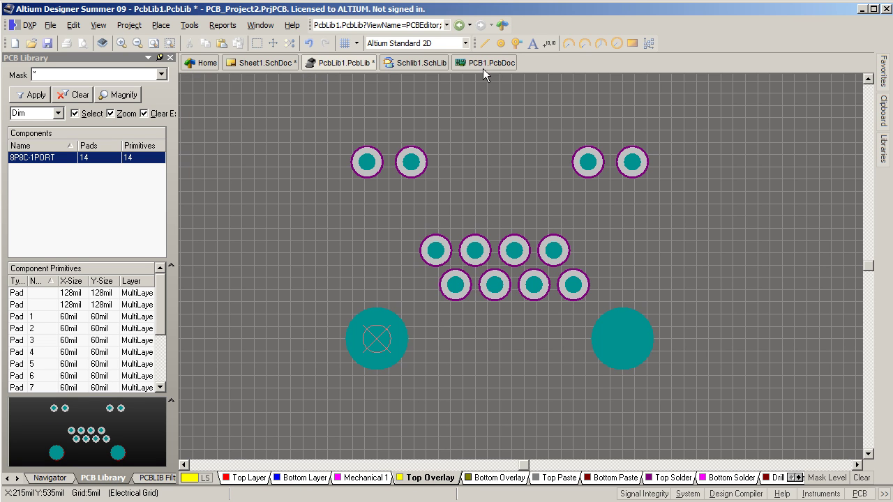
left_click(485, 44)
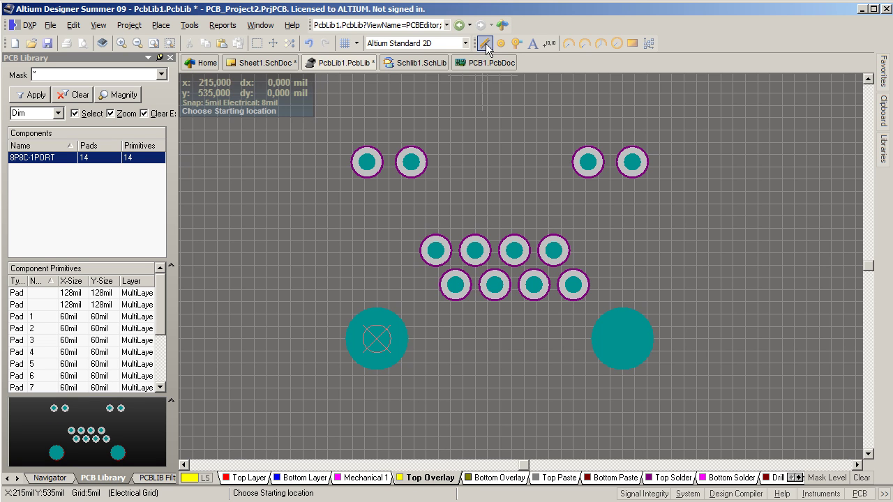
left_click(347, 342)
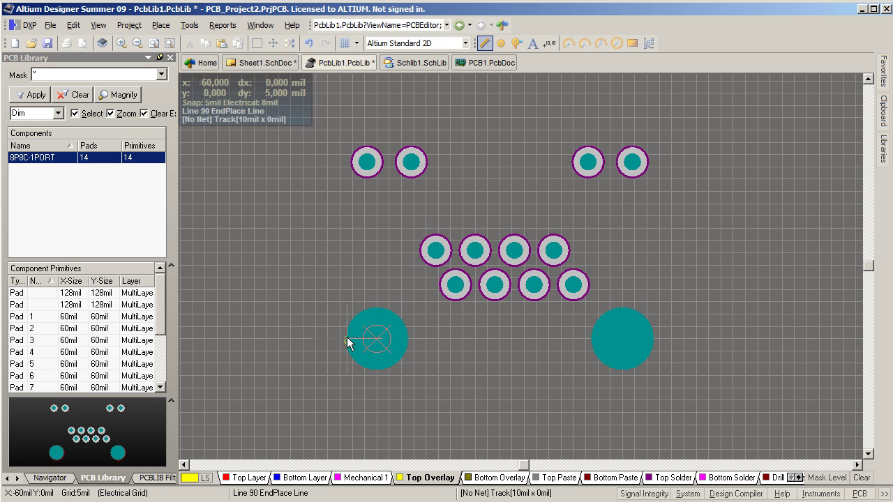
left_click(347, 140)
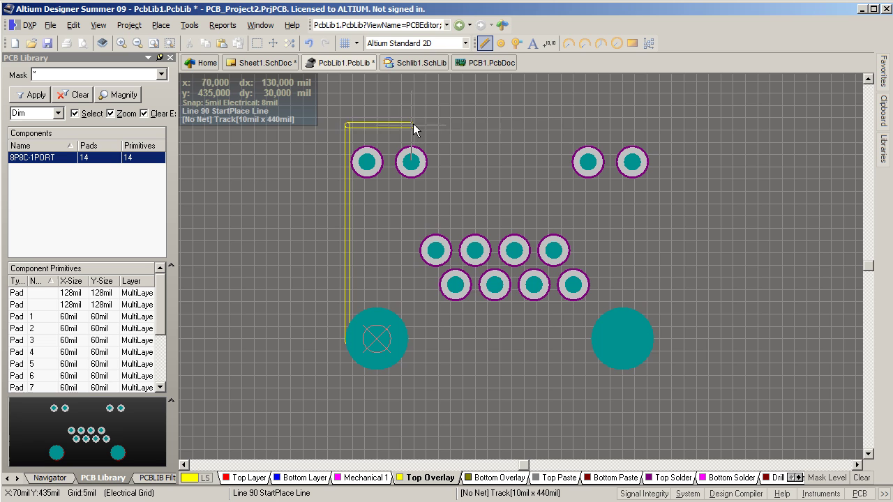
left_click(646, 125)
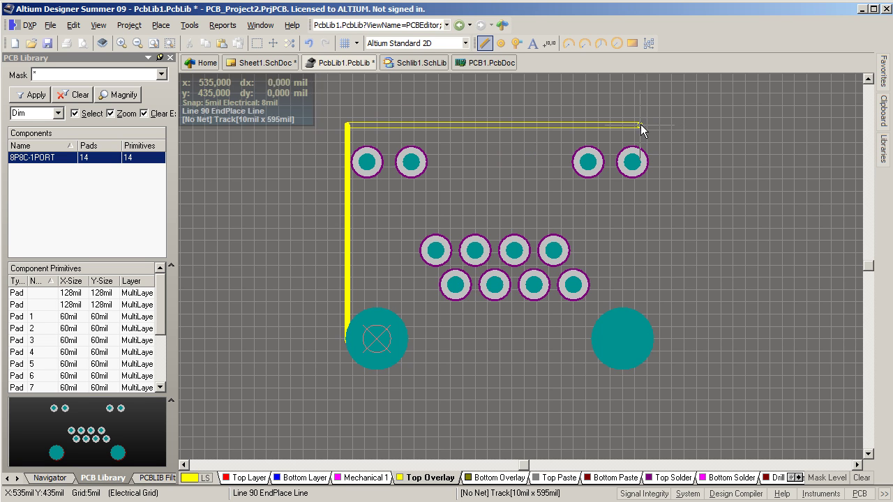
left_click(649, 414)
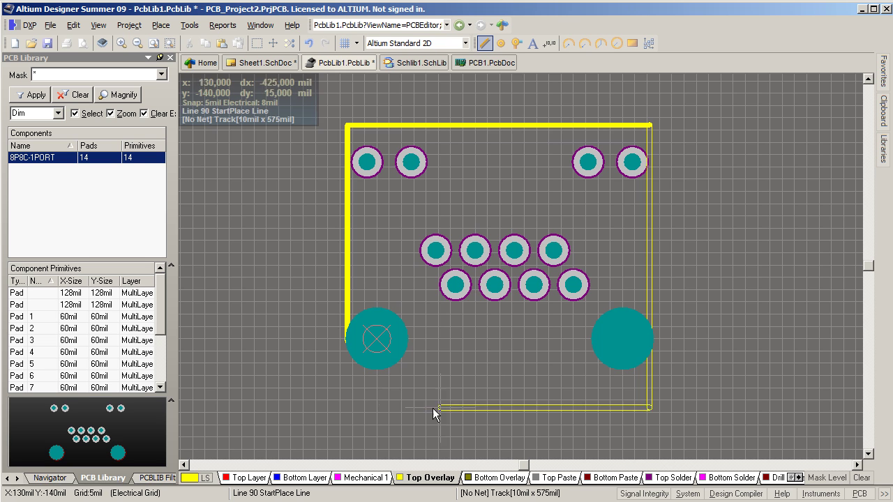
left_click(345, 417)
left_click(346, 344)
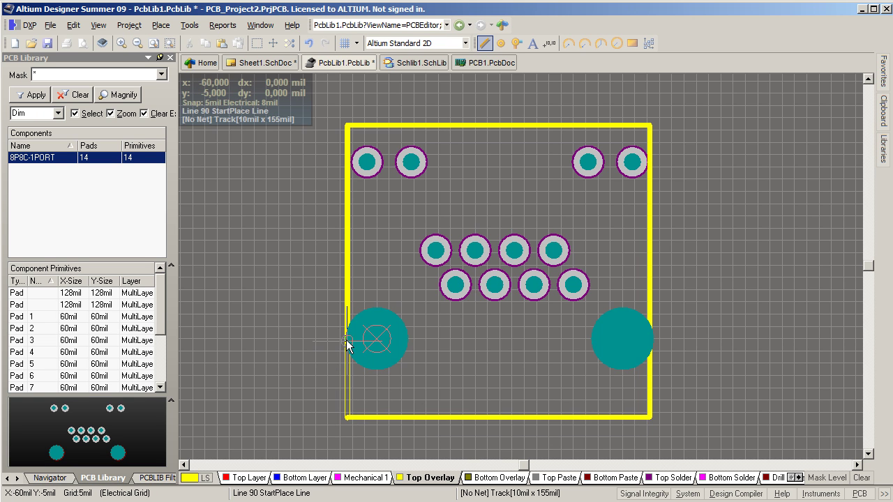
right_click(346, 347)
right_click(443, 289)
- Save the footprint library as PcbLib1.PcbLib, replacing the existing file
scroll(405, 263, "down", 3, "ctrl")
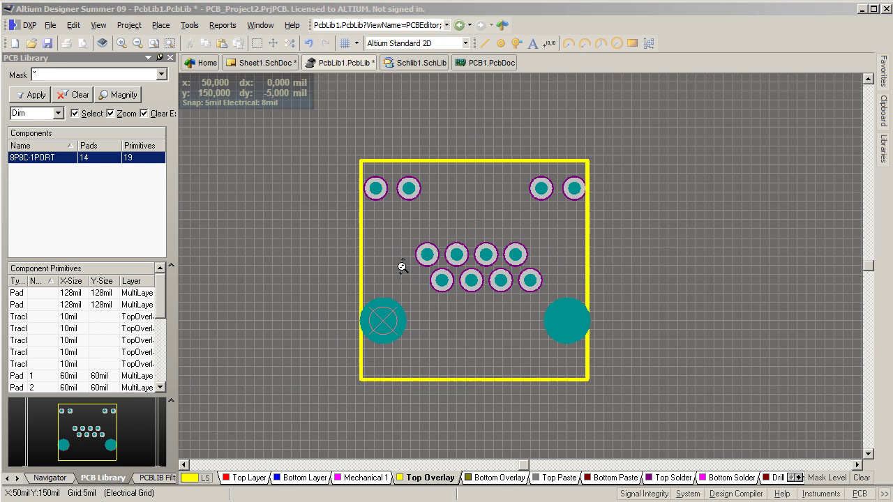
left_click(48, 43)
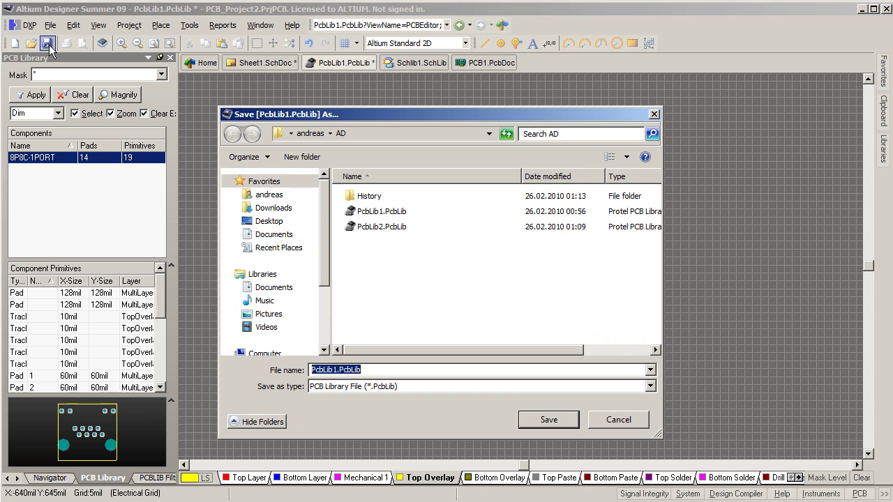
left_click(540, 422)
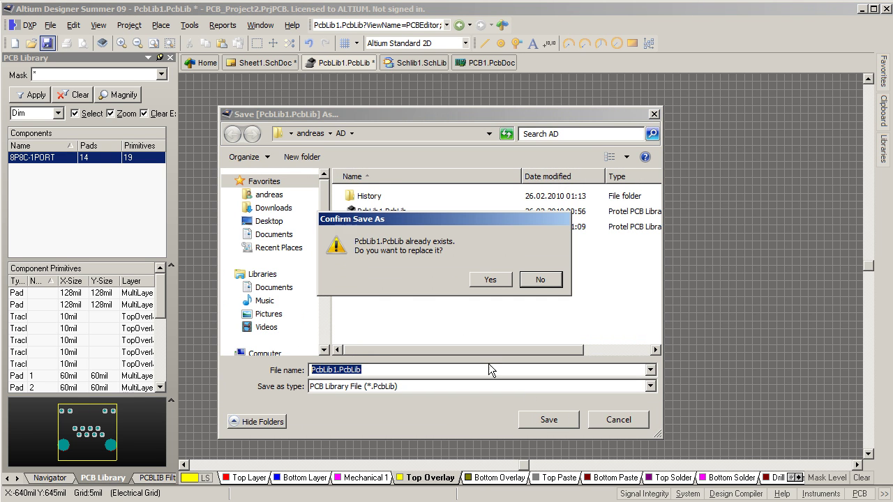
left_click(485, 280)
scroll(485, 241, "up", 2, "ctrl")
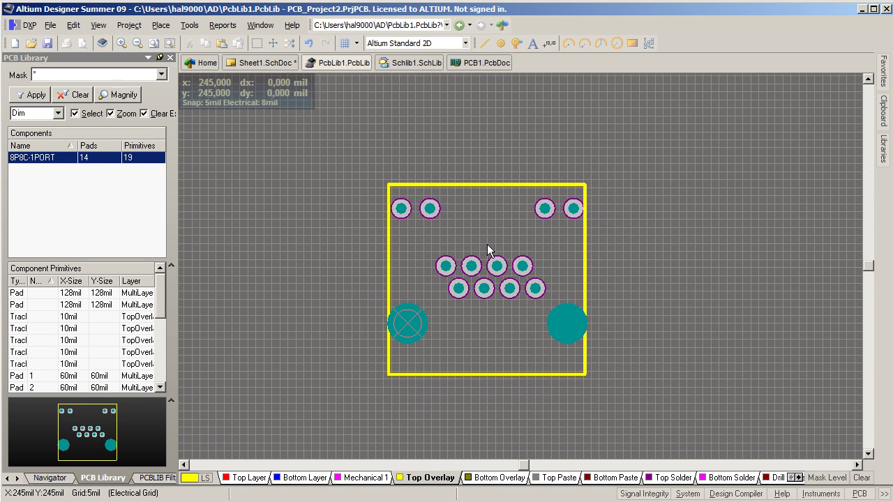
- Locate PcbLib1.PcbLib in the project tree and view the new document types that can be added to PCB_Project2.PrjPCB
left_click(261, 63)
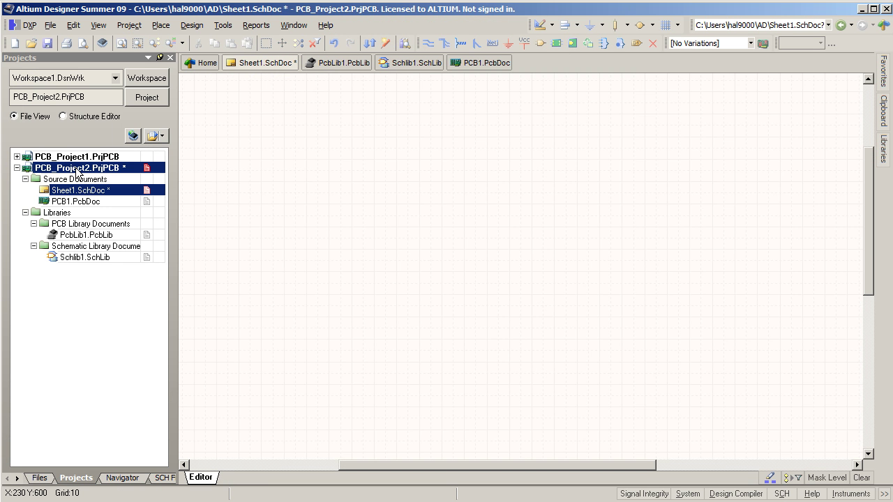
double_click(84, 236)
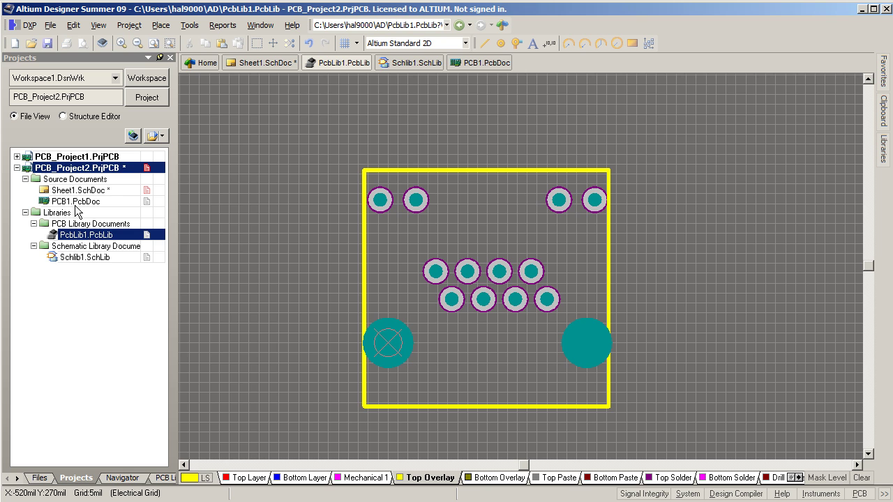
right_click(87, 170)
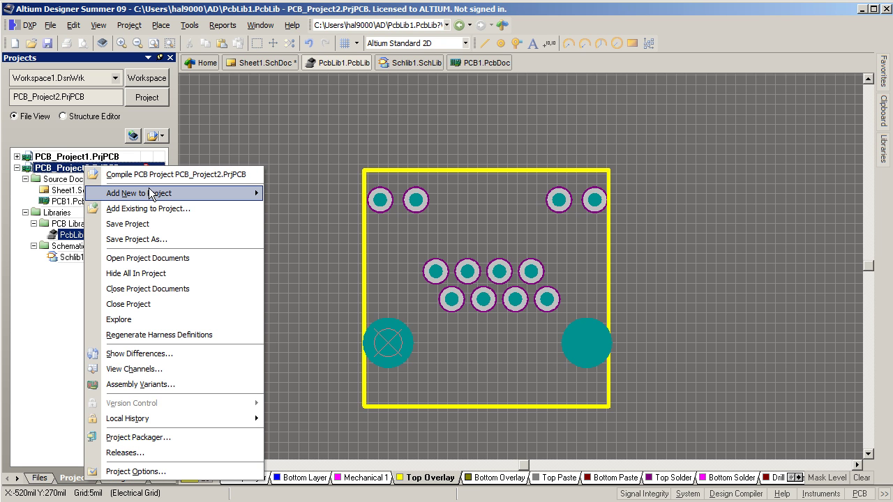
mouse_move(154, 193)
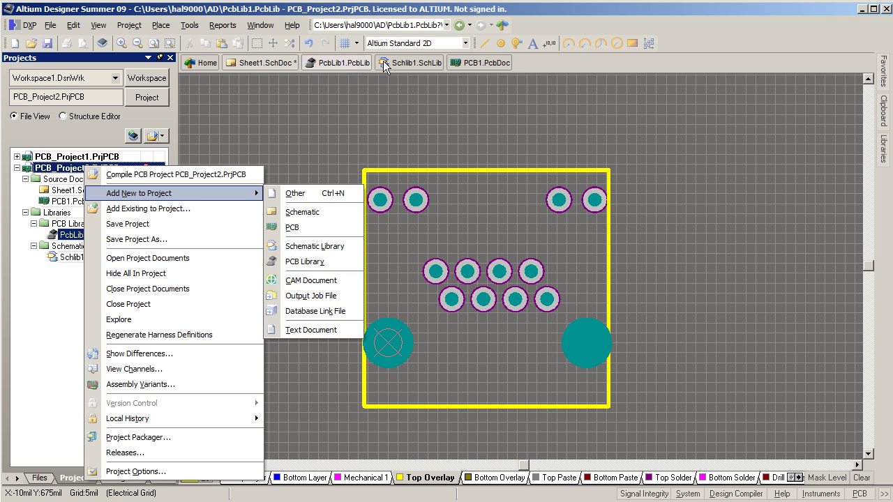
- Open Schlib1.SchLib and move all six component pins together about 20 units left and 10 units down
left_click(416, 64)
right_click_drag(430, 121, 524, 247)
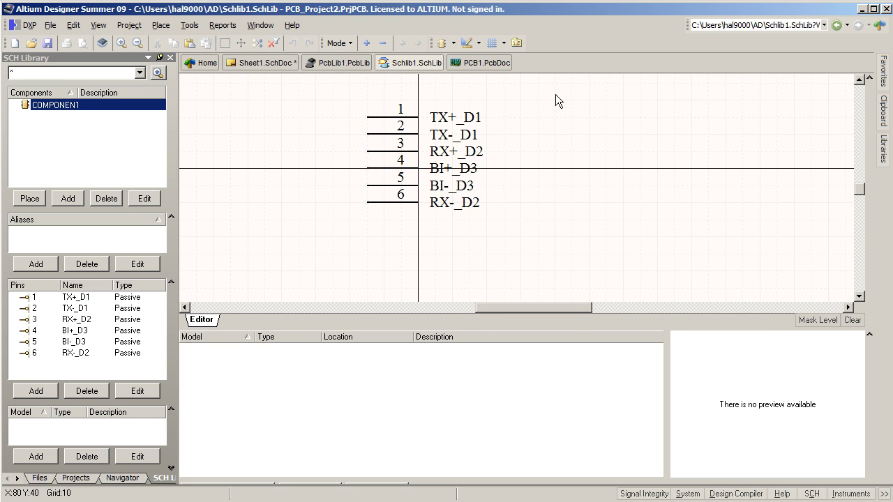
left_click_drag(555, 95, 315, 222)
left_click(315, 222)
left_click_drag(404, 136, 335, 146)
left_click(514, 183)
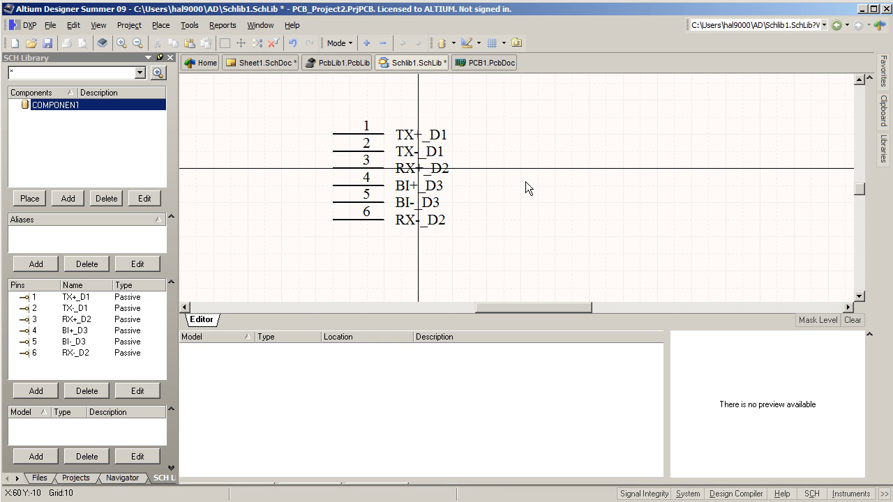
- Open the properties of the library component COMPONENT_1 and set its default designator to J?
right_click_drag(530, 186, 518, 156)
right_click_drag(368, 194, 403, 208)
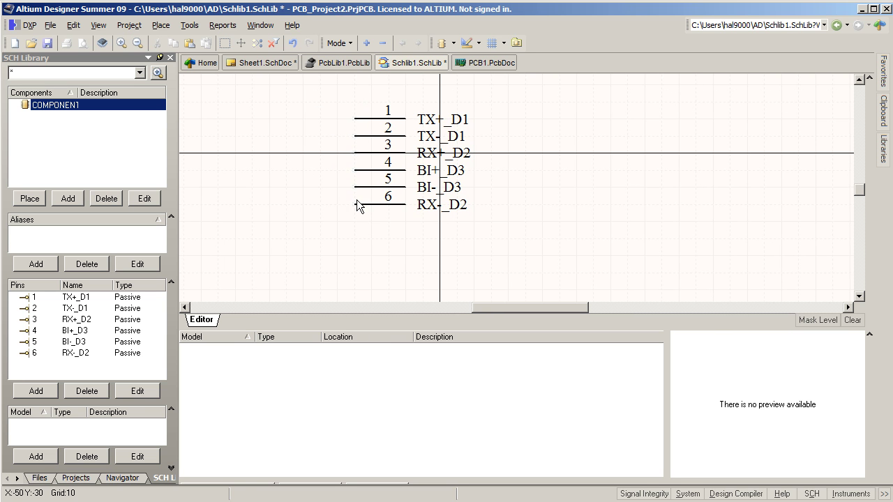
left_click(150, 479)
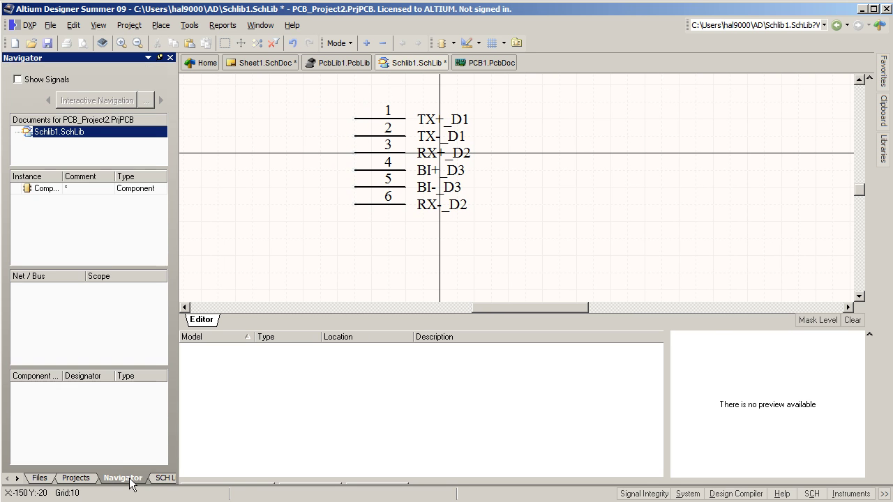
left_click(132, 480)
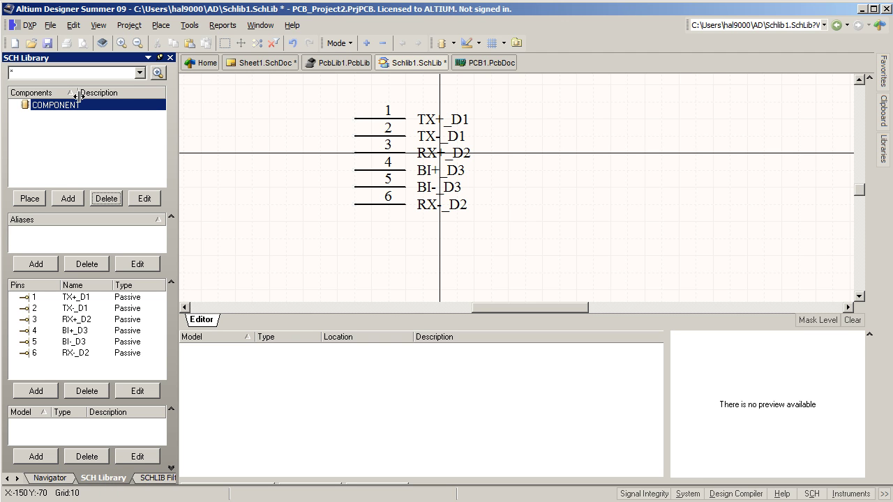
left_click_drag(77, 93, 96, 93)
left_click(144, 198)
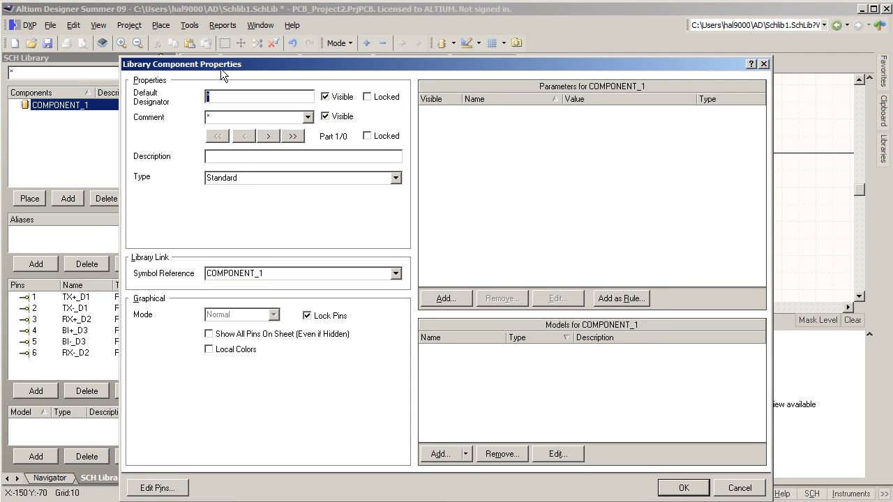
left_click_drag(221, 68, 219, 75)
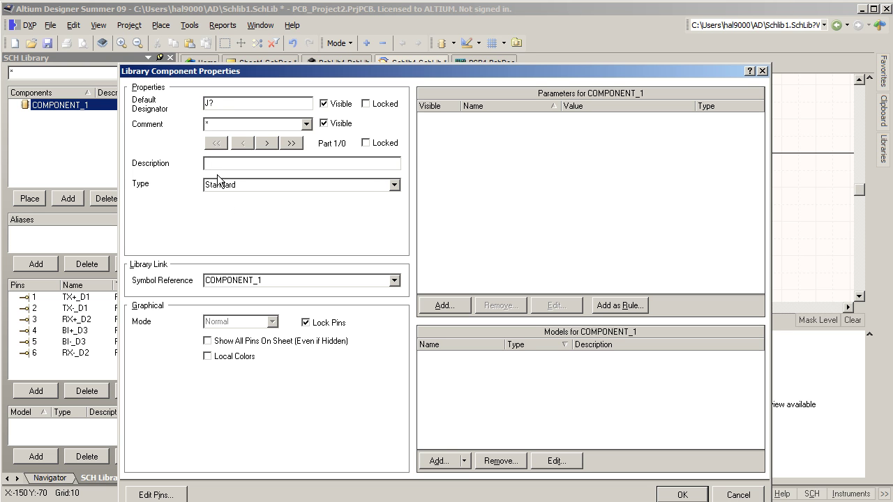
- Set the component's symbol reference to 8P8C-1PORT
left_click_drag(264, 280, 197, 277)
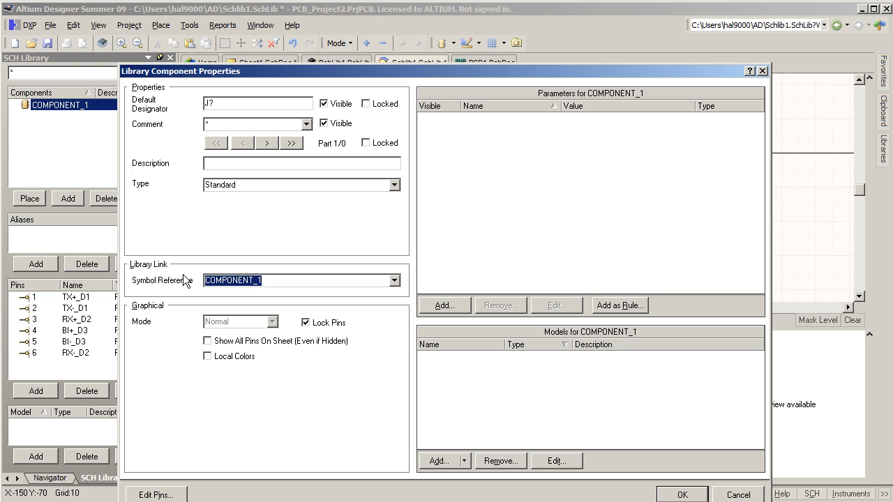
type("8P8C-1")
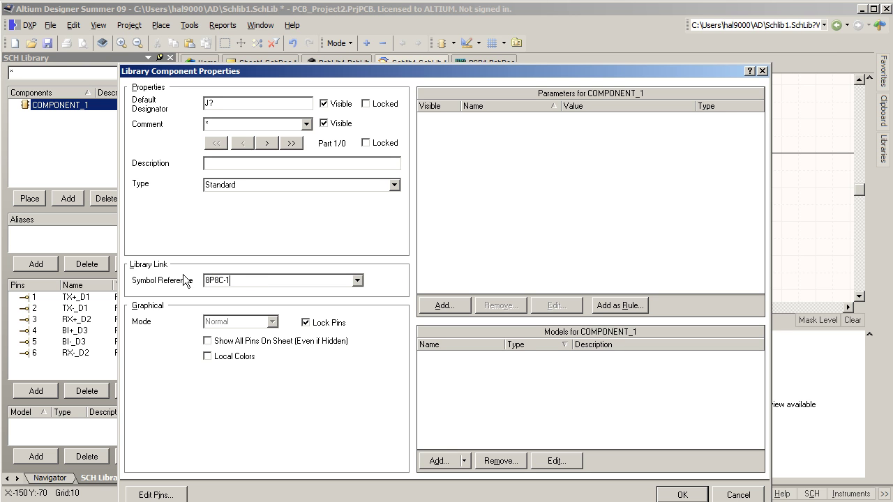
type("PORT")
key("BackSpace")
double_click(279, 285)
left_click(292, 280)
- Add the 8P8C-1PORT footprint from PcbLib1.PcbLib as the component's model and accept the component properties
left_click(464, 460)
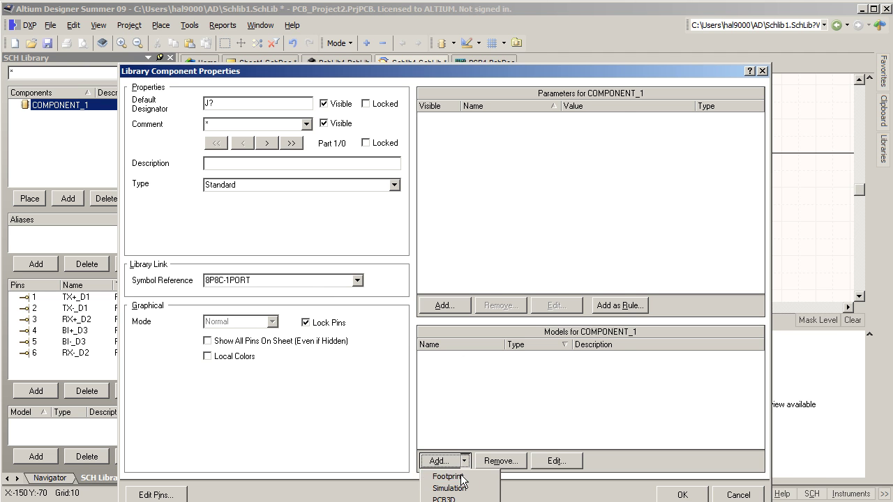
left_click(463, 477)
left_click(520, 126)
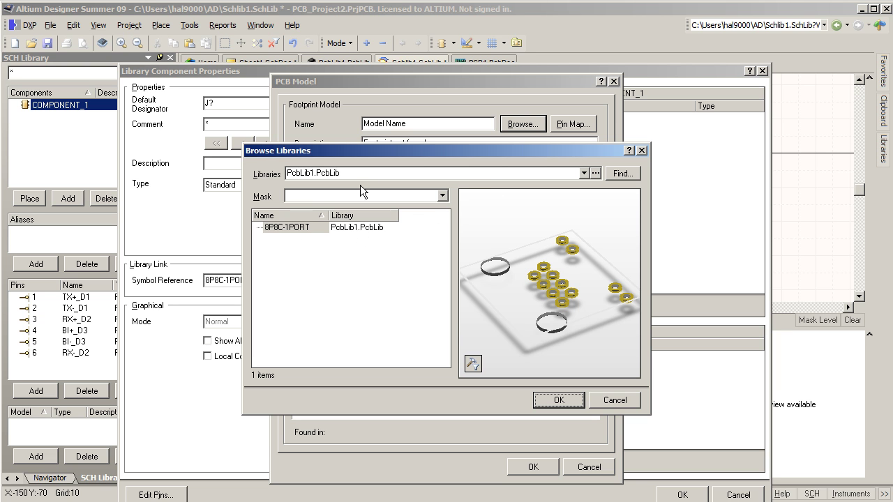
left_click(588, 173)
left_click(543, 173)
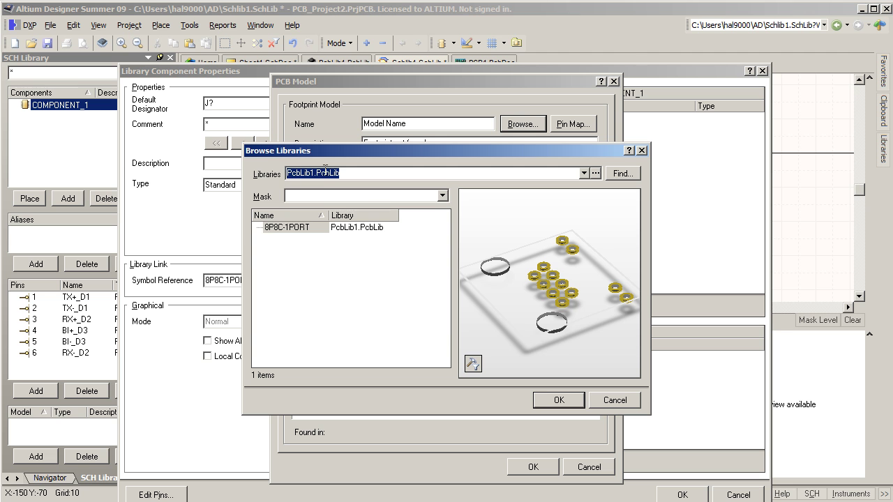
left_click(291, 230)
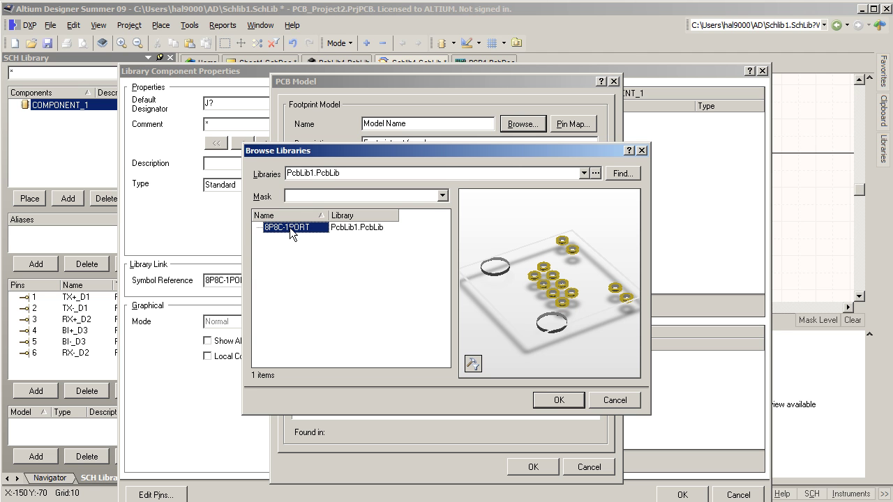
left_click(558, 401)
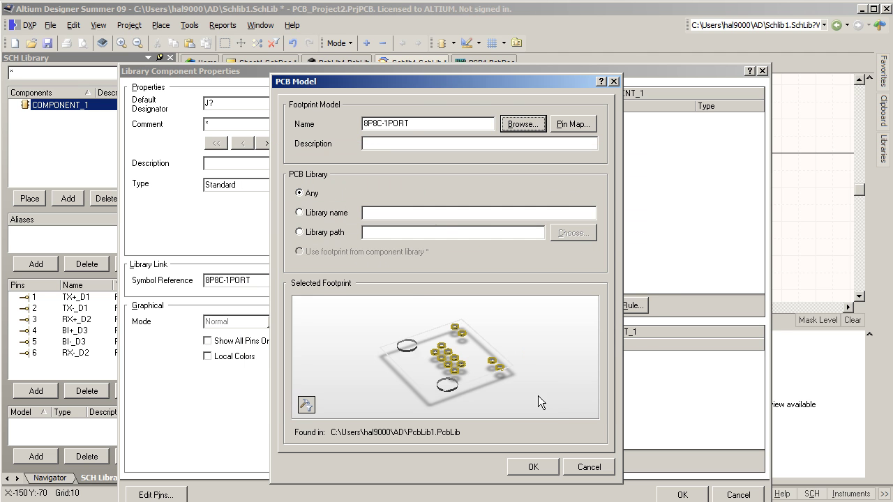
left_click(542, 467)
left_click(680, 495)
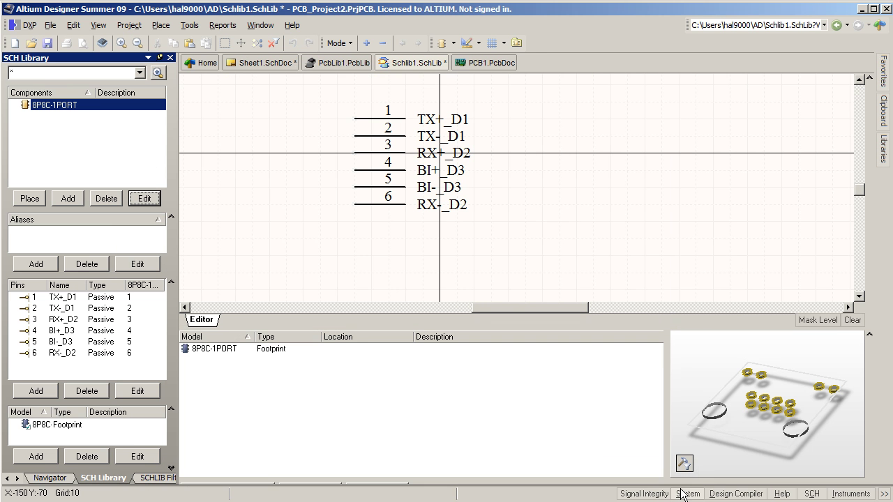
- Draw a rectangular symbol body about 50 by 90 units over the pin names, starting at the inner ends of the pins
right_click_drag(579, 192, 578, 219)
right_click_drag(517, 142, 497, 150)
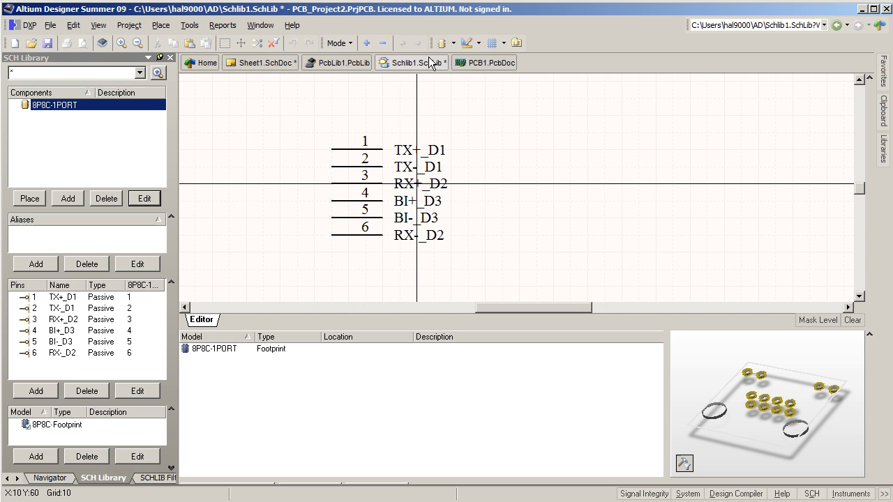
left_click(480, 43)
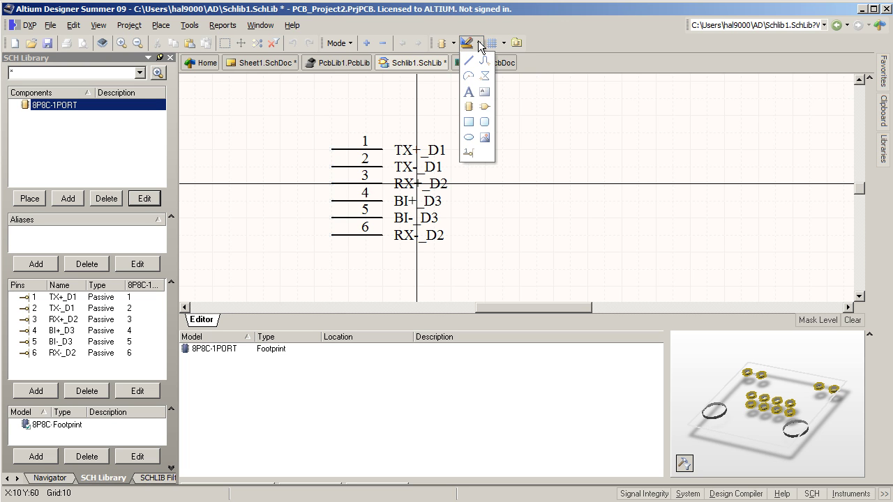
left_click(470, 123)
left_click(468, 133)
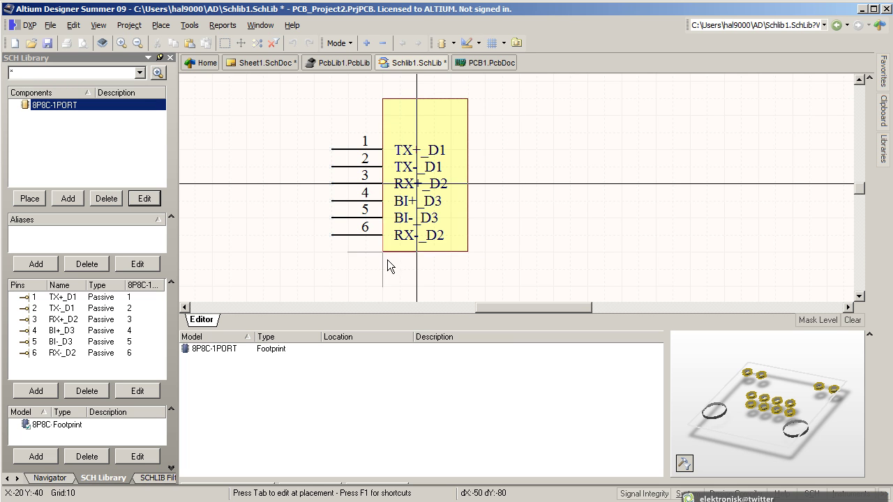
left_click(382, 285)
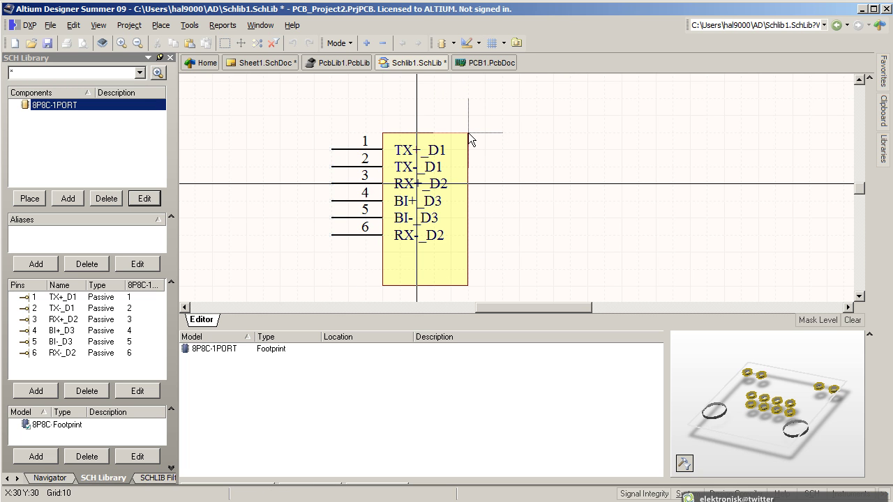
left_click(468, 133)
key("Escape")
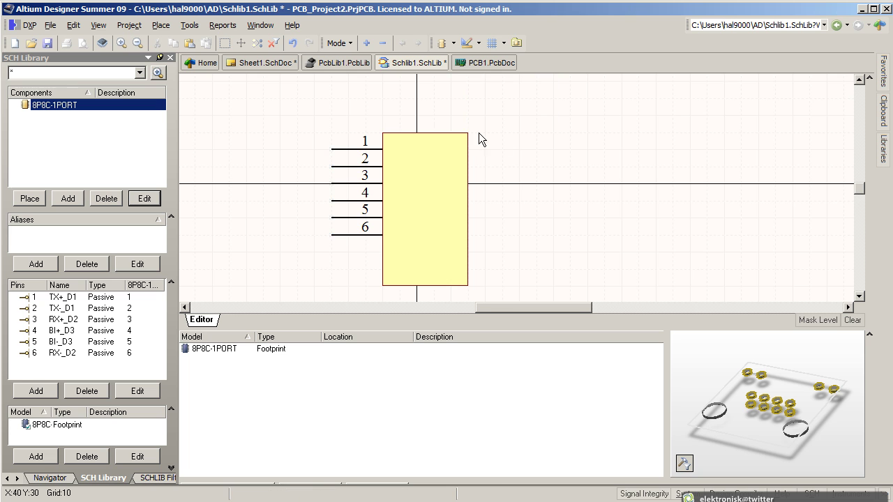
- Place pin 7 with the display name BI+_D4 directly below pin 6 against the body's edge
right_click_drag(531, 186, 547, 146)
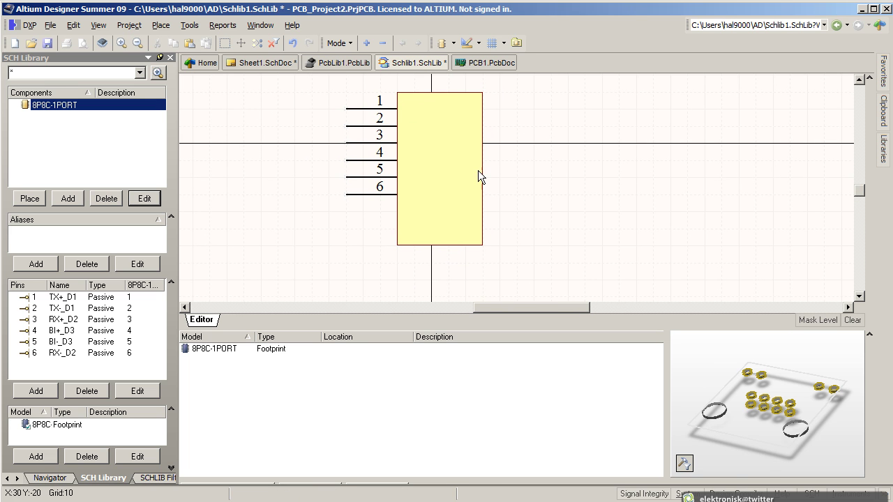
left_click(467, 43)
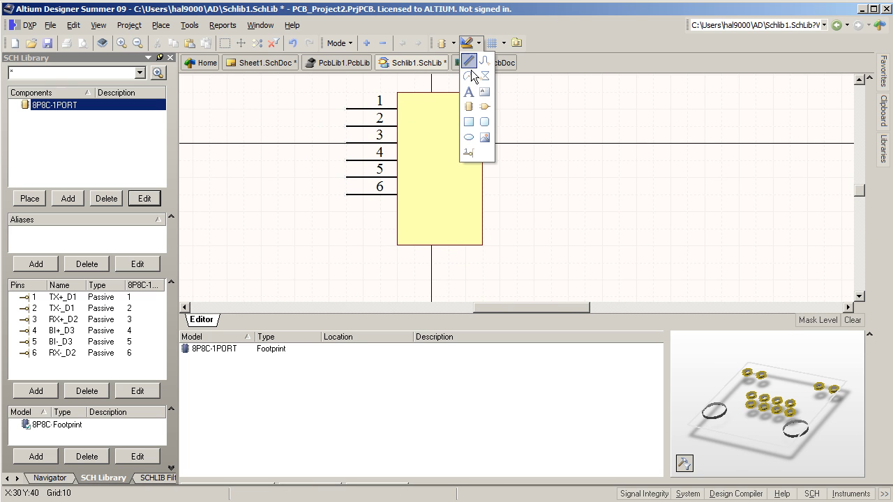
left_click(468, 153)
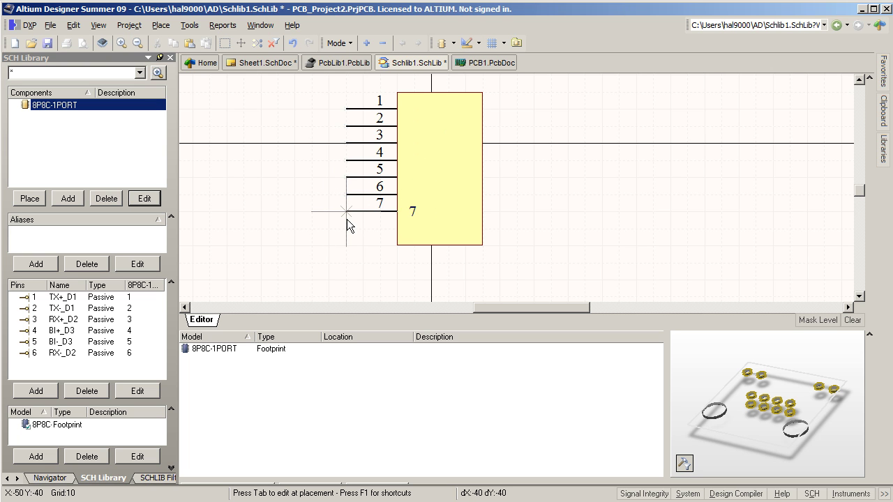
key("Escape")
key("Tab")
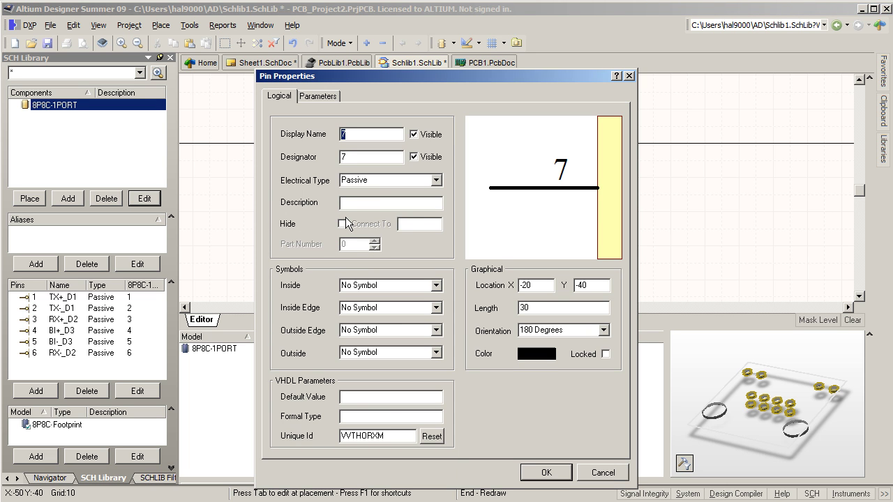
type("BI+_D4")
key("Return")
left_click(400, 217)
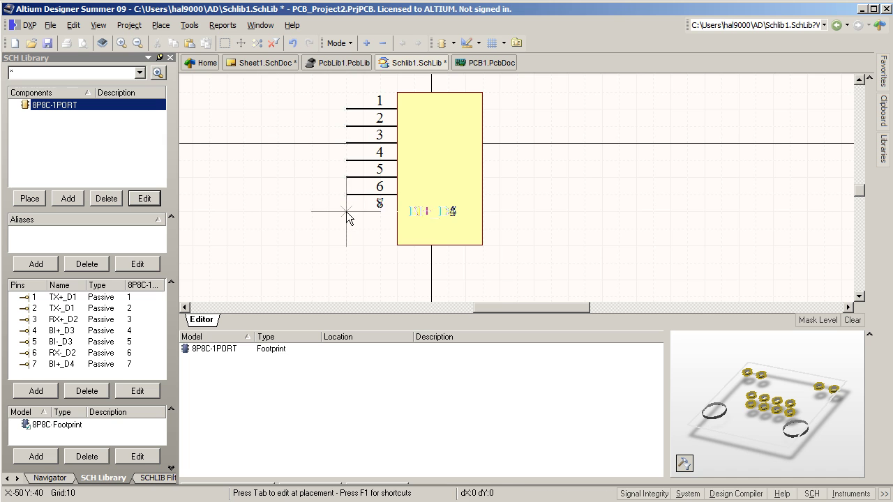
- Place pin 8 with the display name BI-_D3 directly below pin 7 and end pin placement
key("Tab")
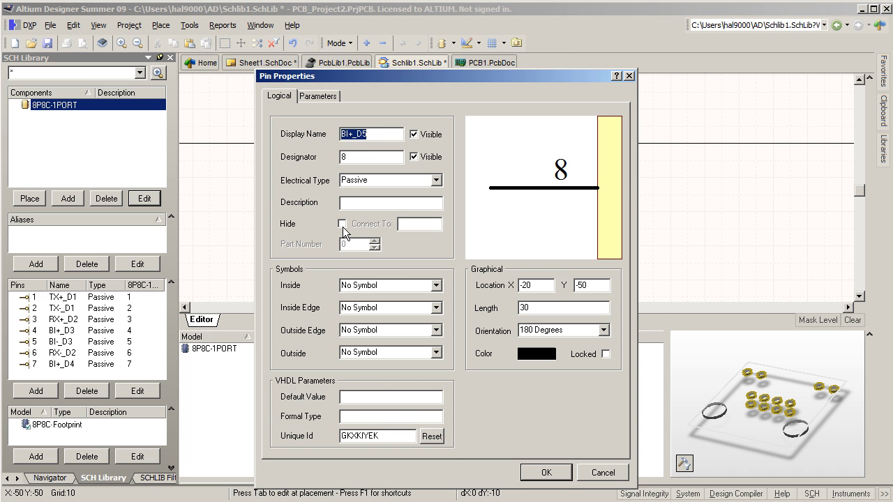
type("BI+H")
key("BackSpace")
key("BackSpace")
type("-H")
key("BackSpace")
type("_D4")
key("BackSpace")
type("3")
key("Return")
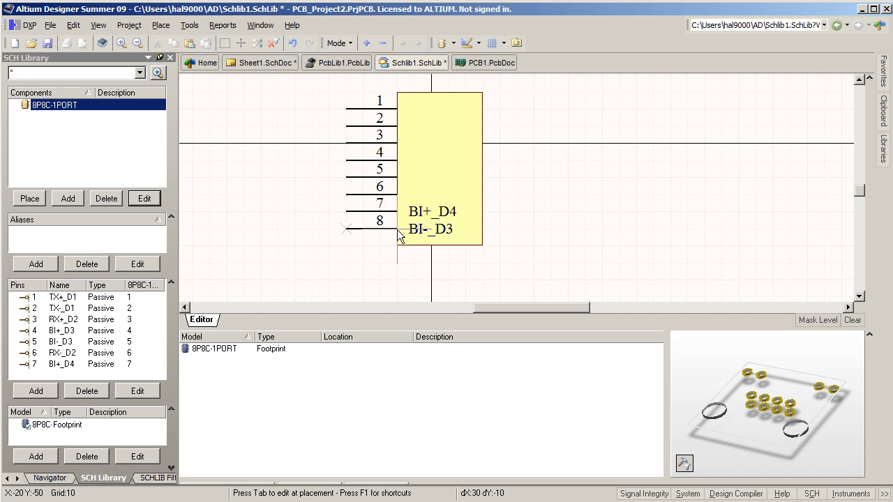
left_click(398, 229)
key("Escape")
key("Home")
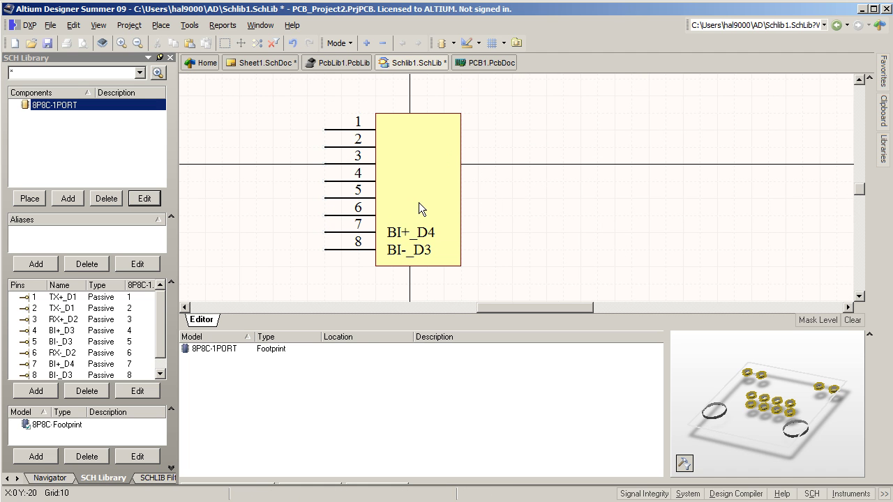
- Send the symbol's body rectangle to the back behind the pin names and save the schematic library
right_click_drag(568, 212, 550, 203)
left_click(73, 25)
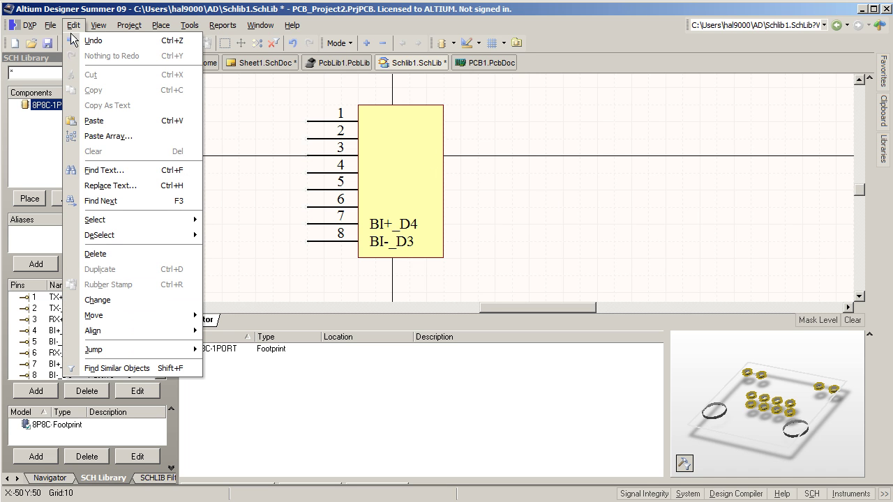
mouse_move(106, 237)
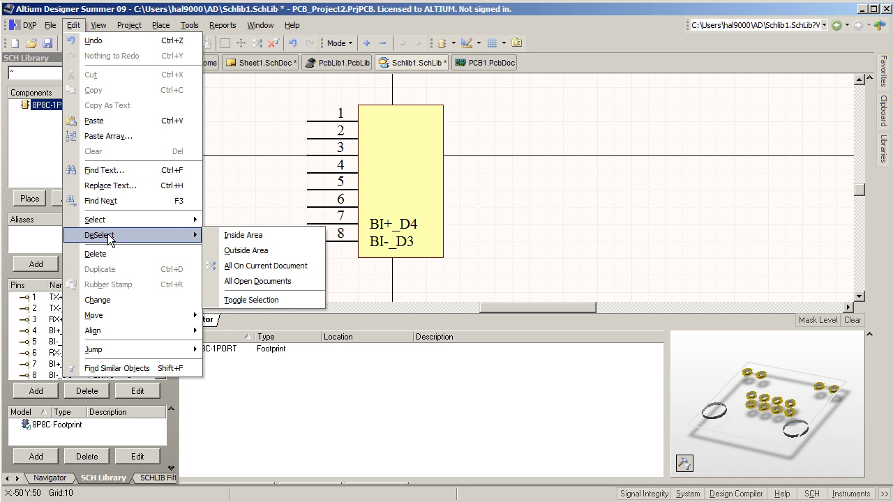
mouse_move(116, 319)
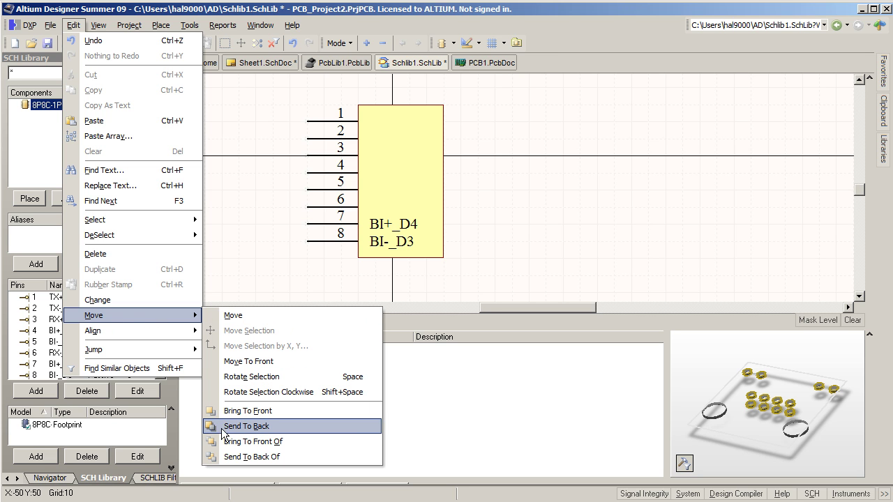
left_click(259, 433)
left_click(422, 138)
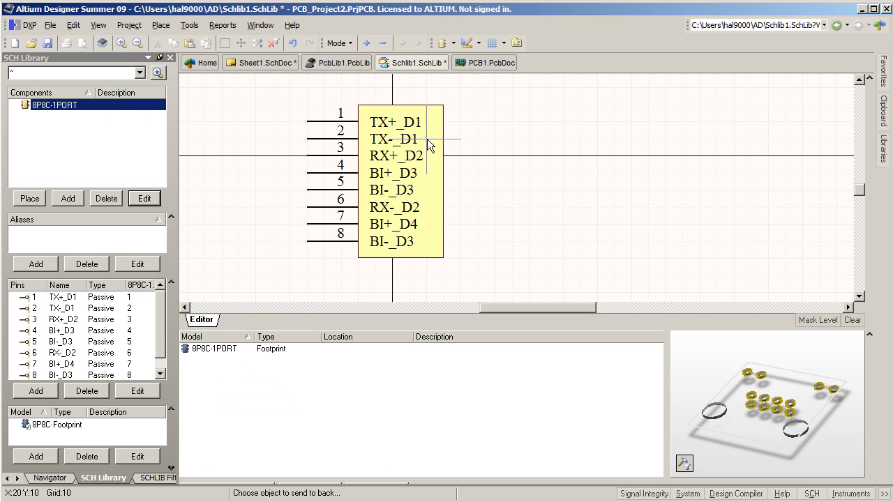
left_click(48, 43)
- Switch to Sheet1.SchDoc and choose the 8P8C-1PORT component from Schlib1.SchLib as the part for placement
right_click_drag(514, 175, 503, 216)
left_click(262, 65)
scroll(494, 240, "down", 3, "ctrl")
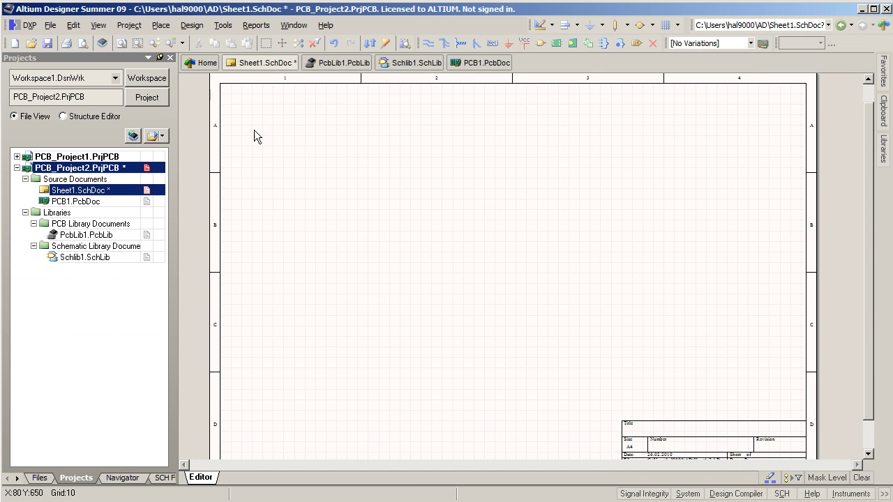
key("p")
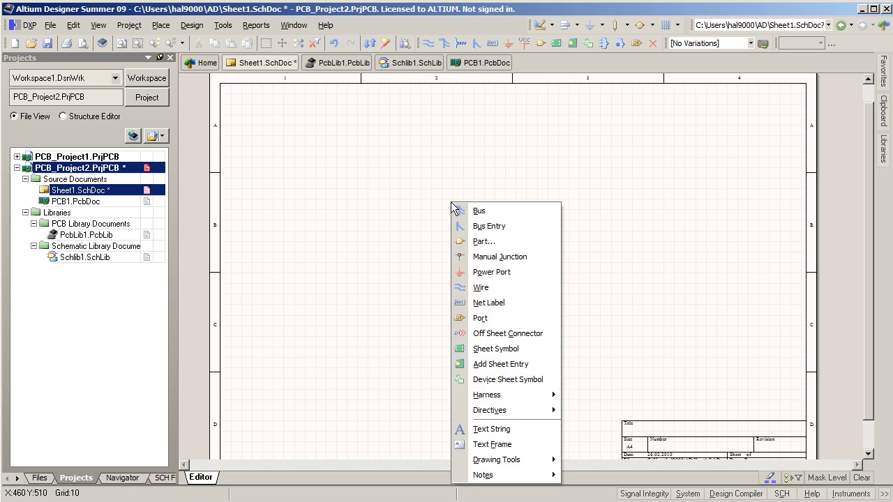
key("p")
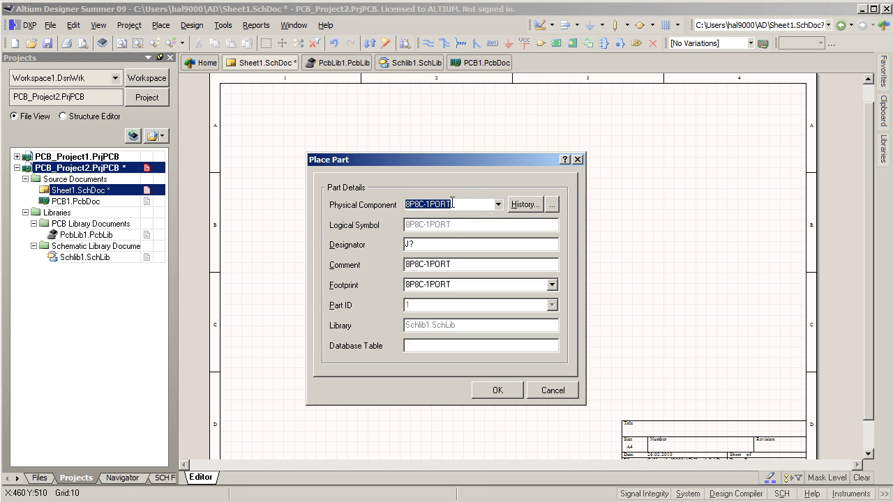
left_click(551, 205)
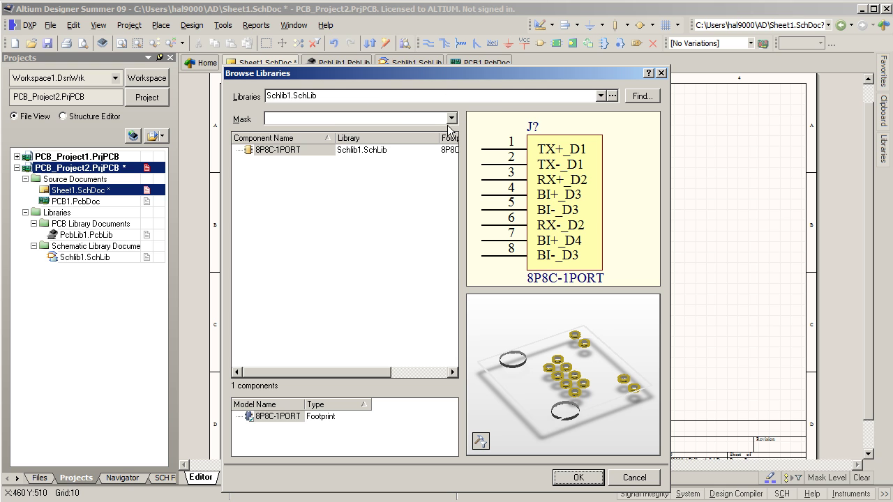
left_click(600, 96)
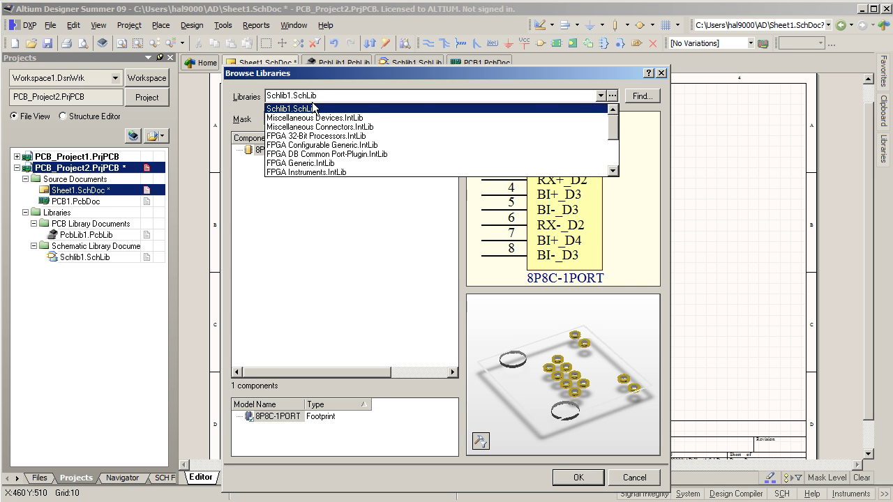
left_click(292, 109)
left_click(285, 148)
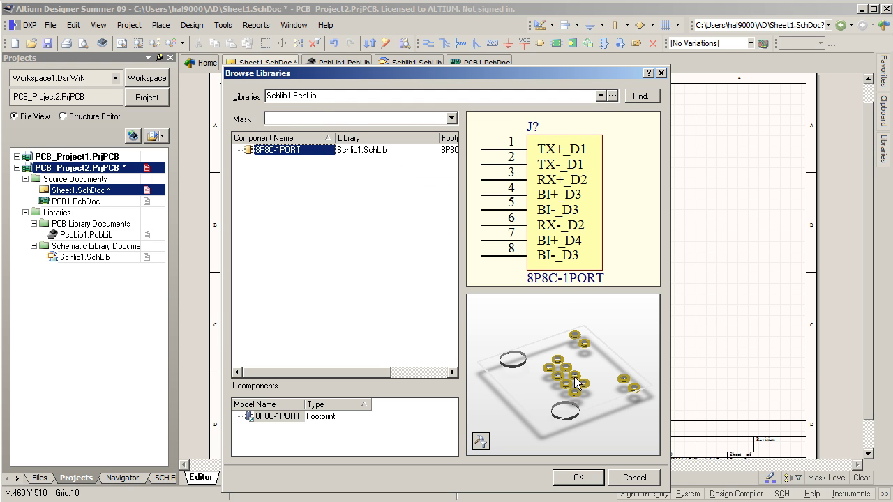
left_click(574, 478)
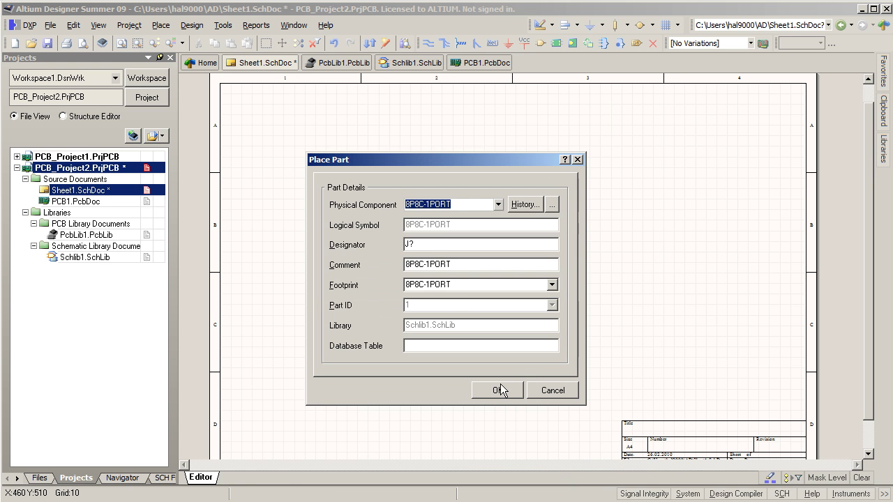
- Place the 8P8C-1PORT part in zone B2 of the schematic sheet and end part placement
left_click(500, 389)
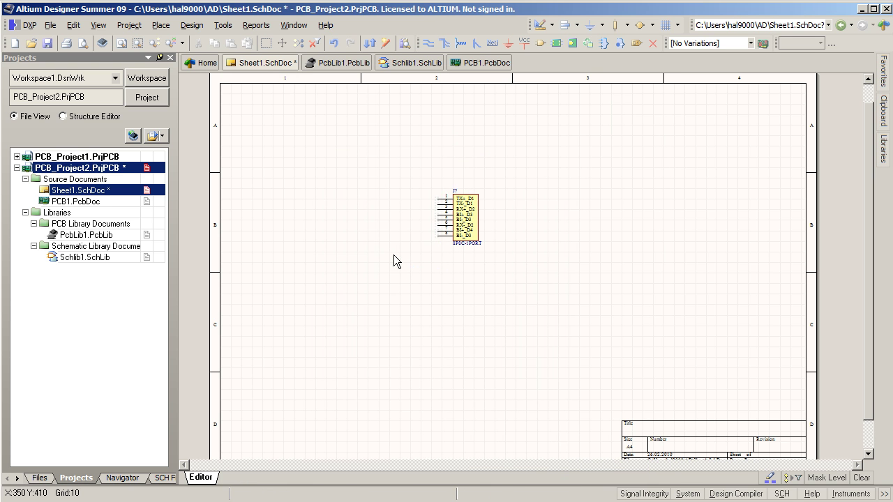
key("Tab")
left_click(551, 391)
key("Page_Up")
key("Page_Up")
key("Page_Up")
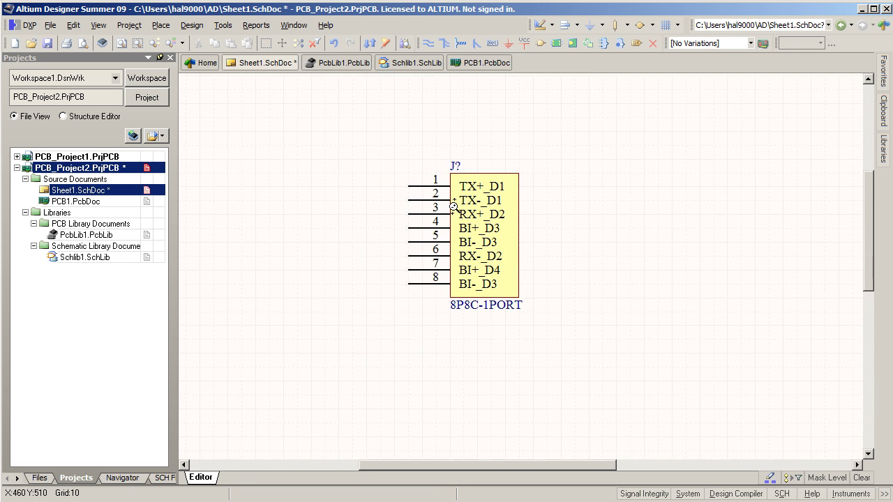